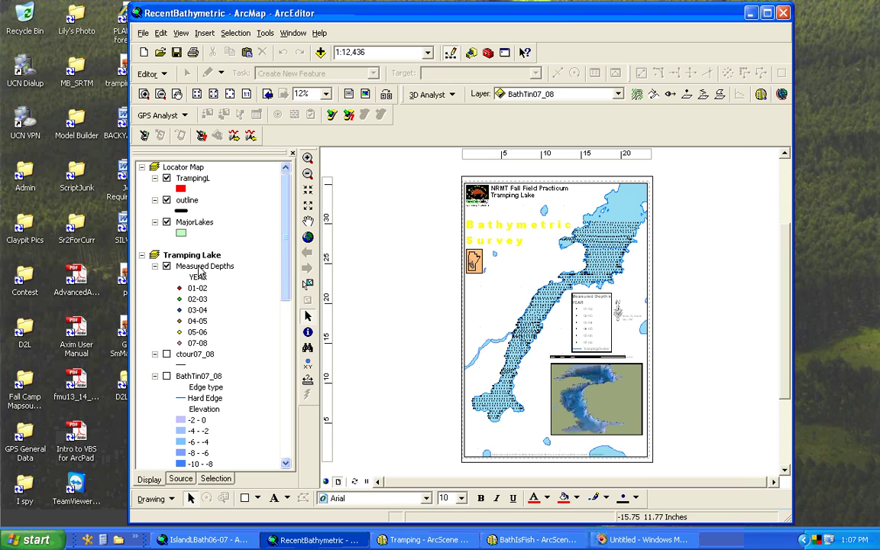
# Review the attribute table of the Measured Depths layer, and close it
pyautogui.doubleClick(197, 266)
pyautogui.rightClick(198, 267)
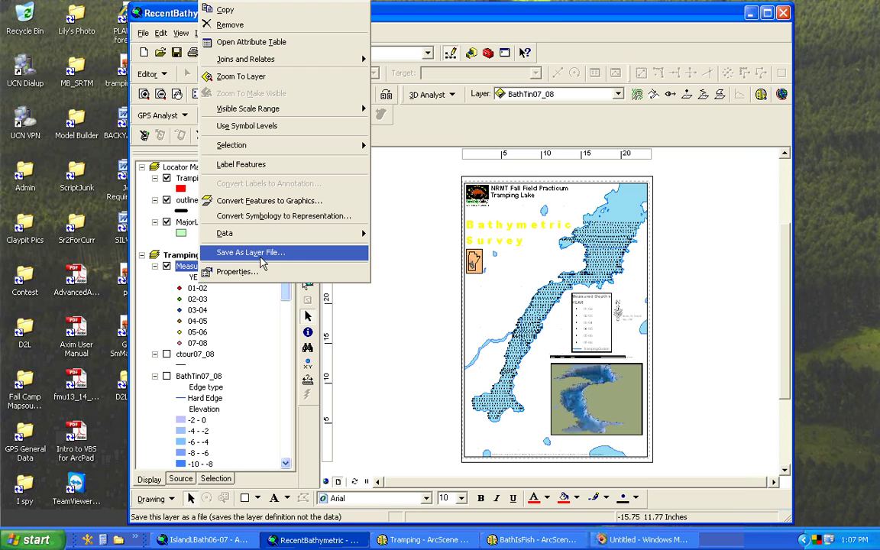
pyautogui.click(246, 43)
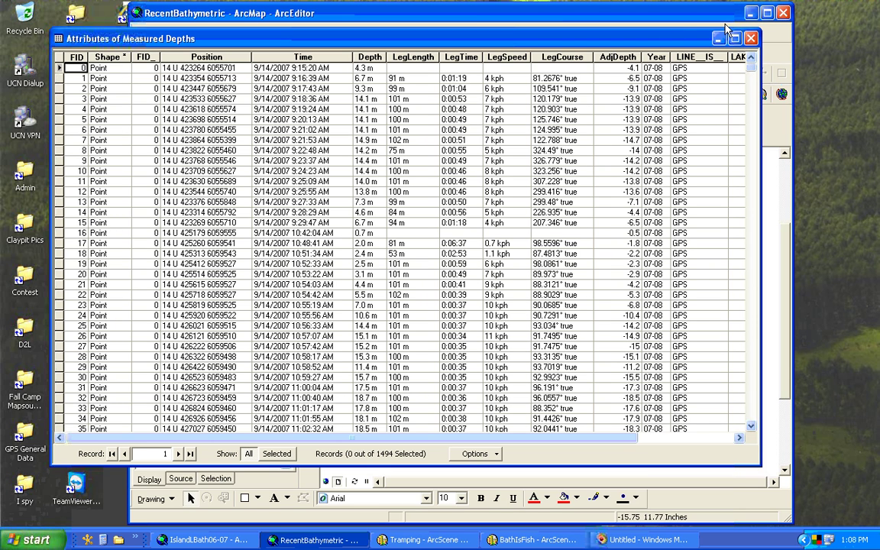
pyautogui.click(751, 39)
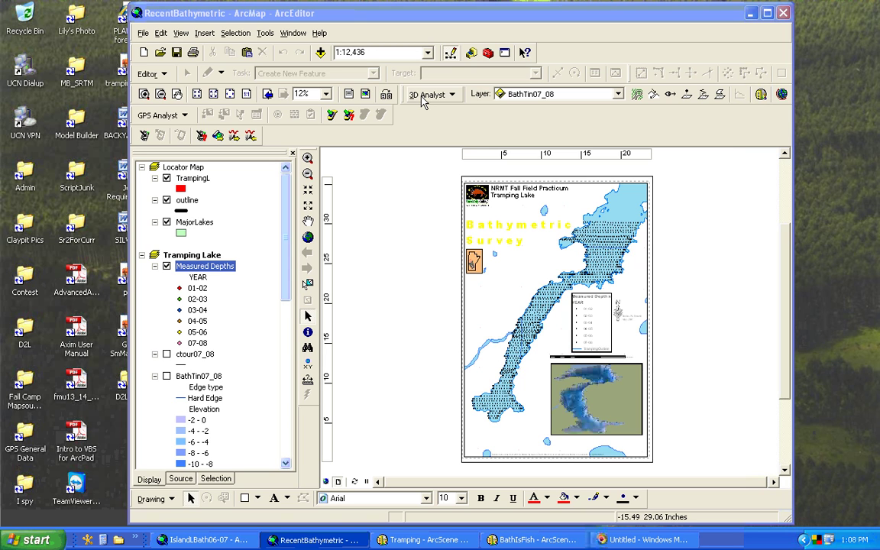
# Try to create a TIN from features, using Measured Depths as mass points and TrampingOutline as hard lines
pyautogui.click(451, 94)
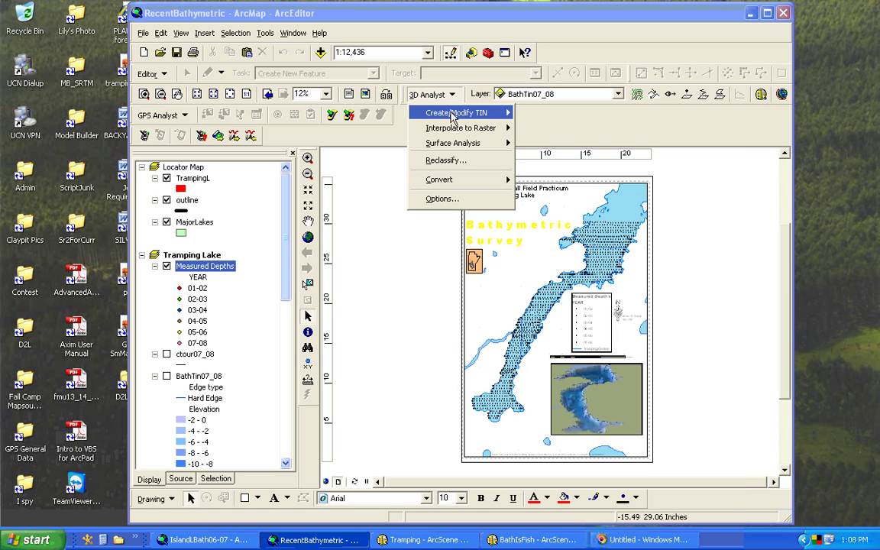
pyautogui.moveTo(452, 115)
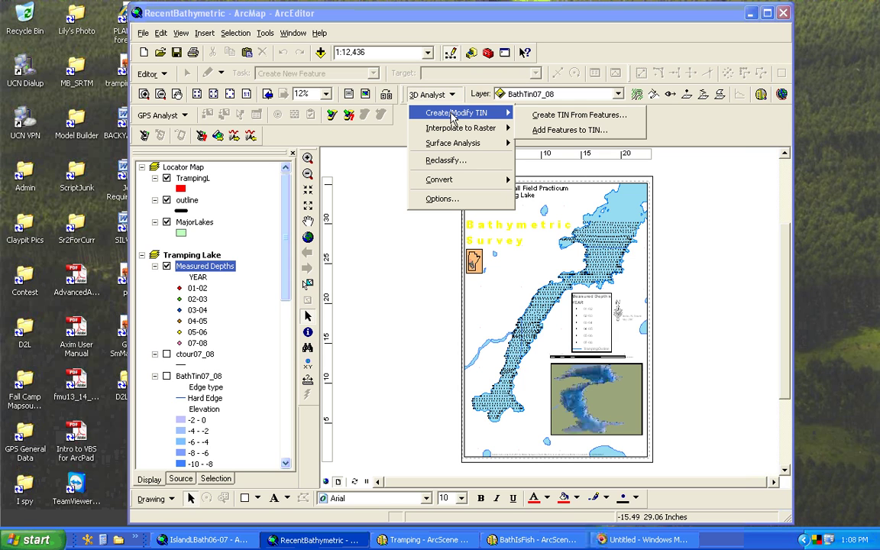
pyautogui.click(551, 116)
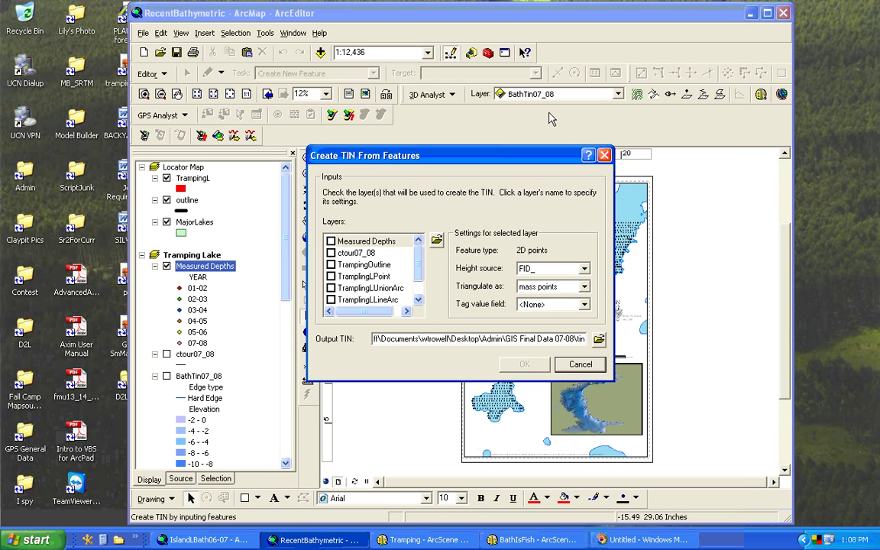
pyautogui.click(331, 241)
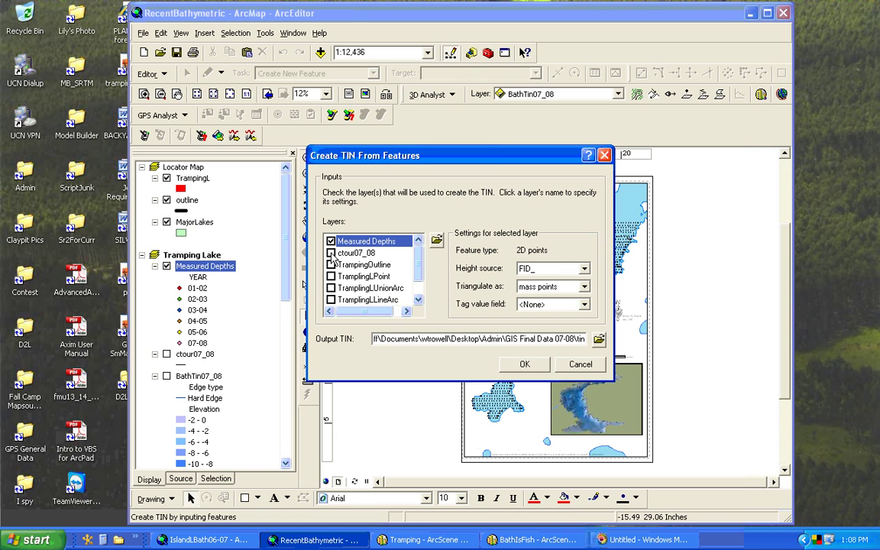
pyautogui.click(331, 253)
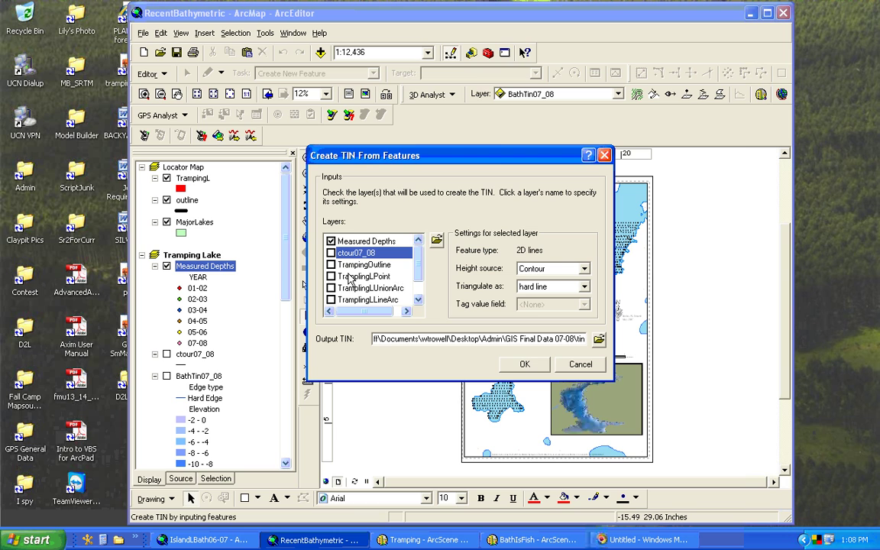
pyautogui.click(331, 265)
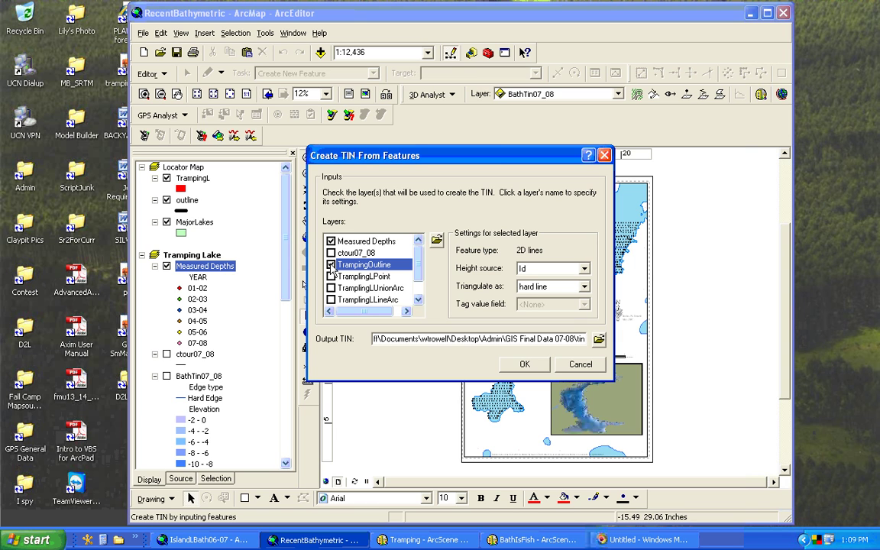
pyautogui.click(524, 364)
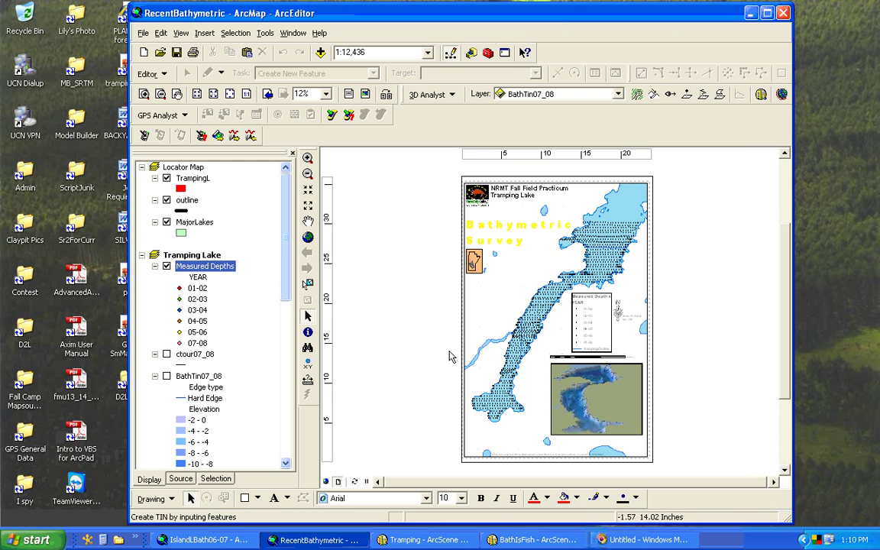
# Show the BathTin07_08 layer, hide the Measured Depths layer, and display the map in data view
pyautogui.moveTo(284, 281); pyautogui.dragTo(284, 371)
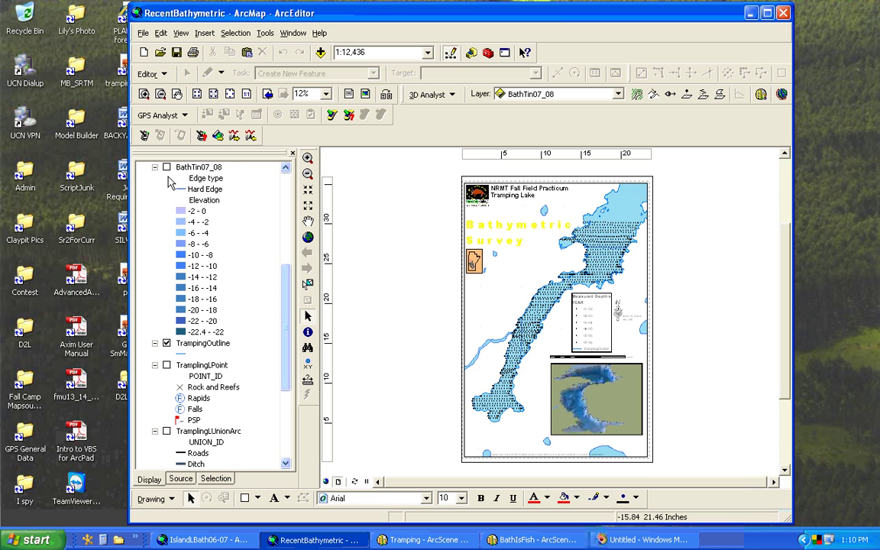
pyautogui.click(166, 167)
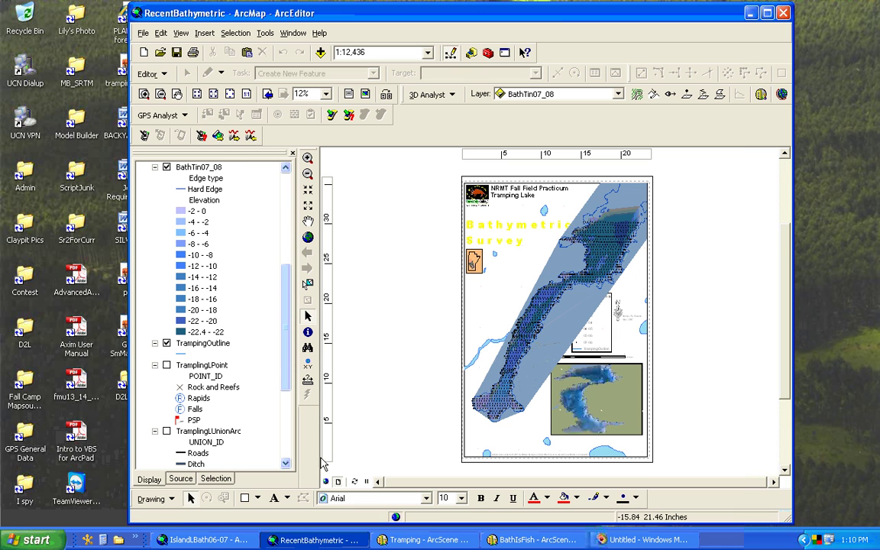
pyautogui.click(326, 482)
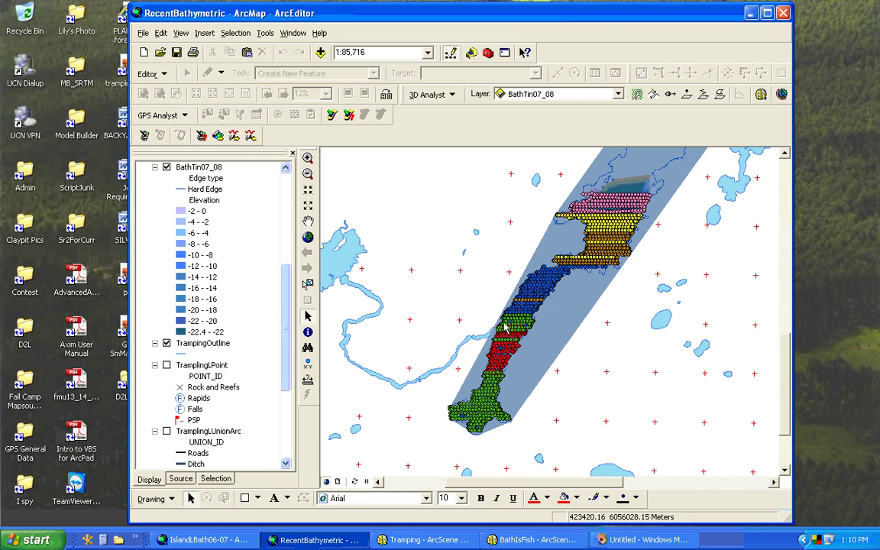
pyautogui.moveTo(290, 298); pyautogui.dragTo(286, 223)
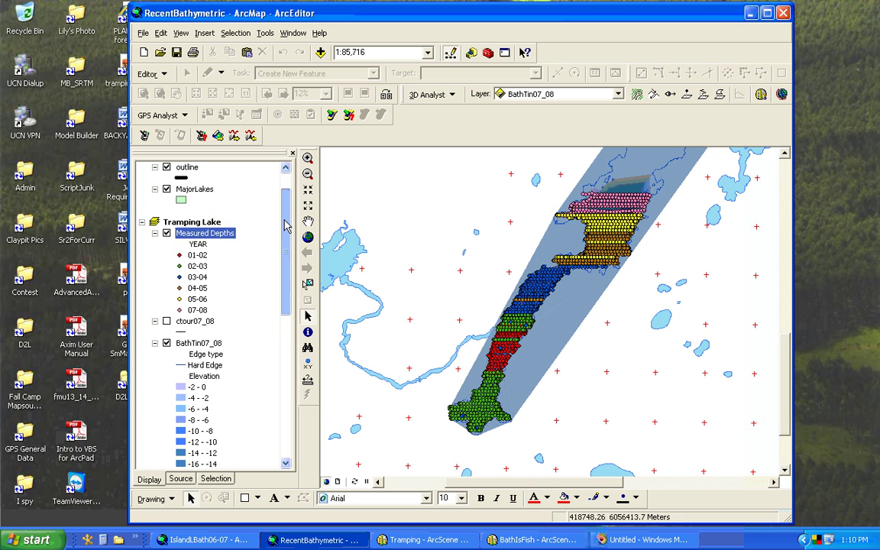
pyautogui.click(166, 233)
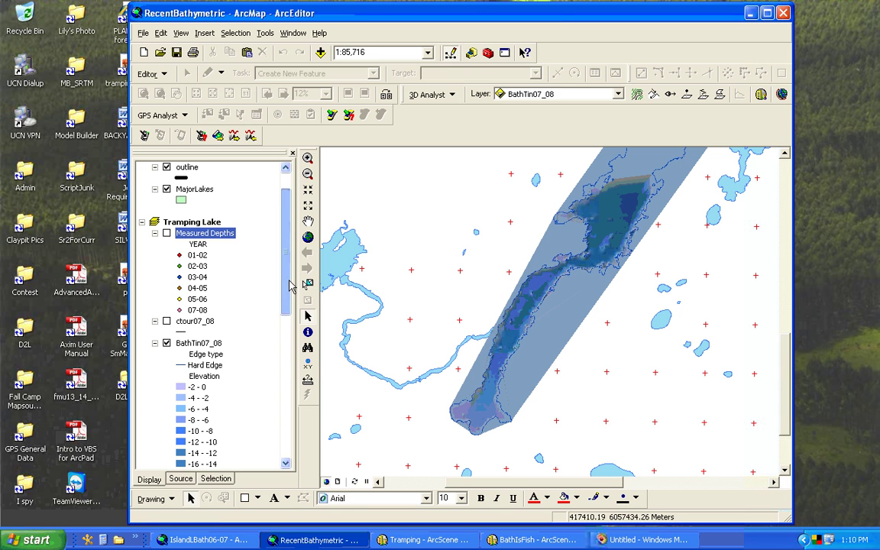
# Examine the BathTin07_08 surface close up in the lake's northern basin, and return to the previous extent
pyautogui.scroll(-4, 290, 285)
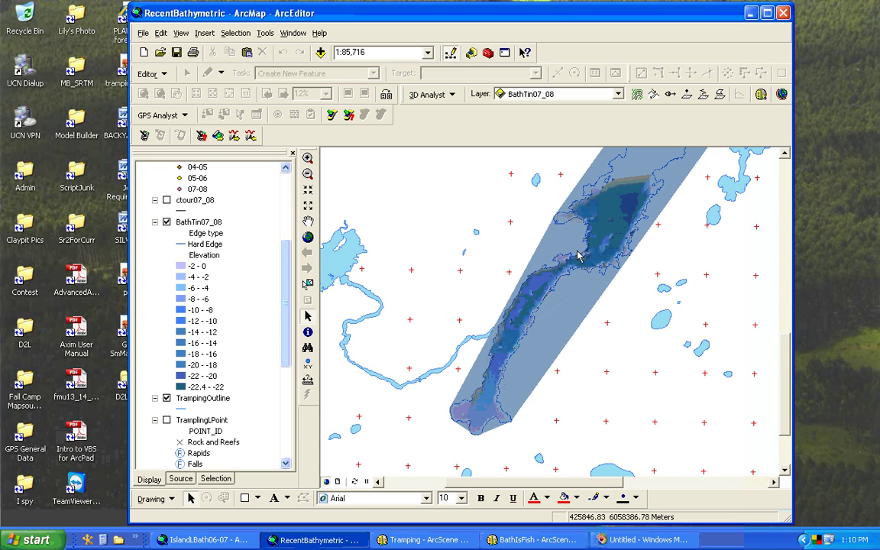
pyautogui.click(308, 158)
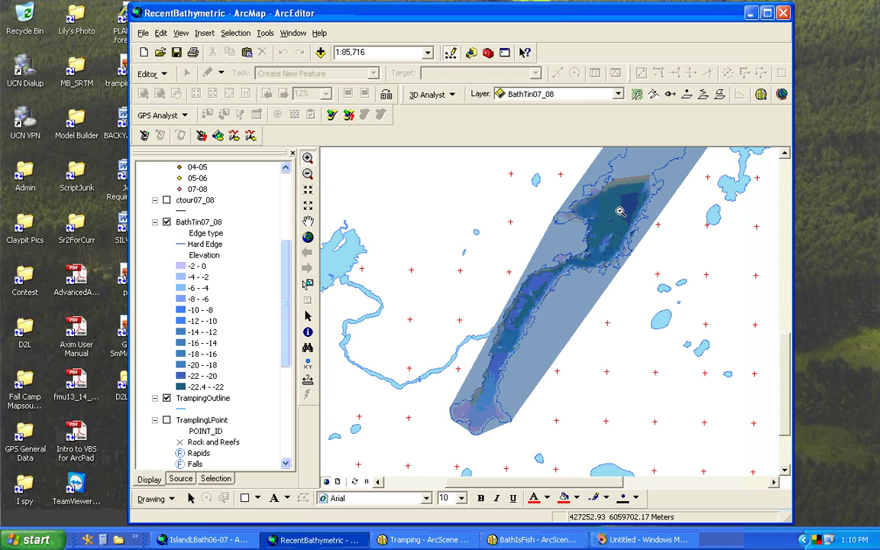
pyautogui.moveTo(620, 211); pyautogui.dragTo(595, 234)
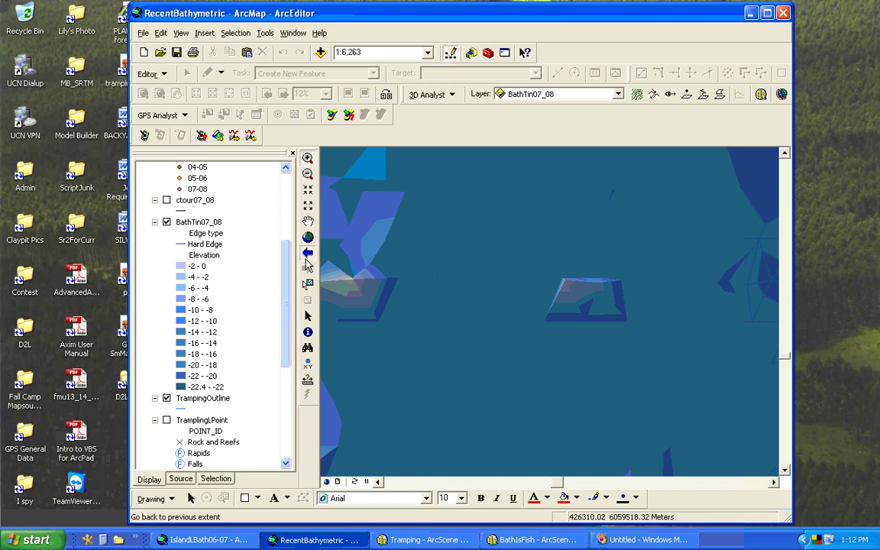
pyautogui.click(306, 254)
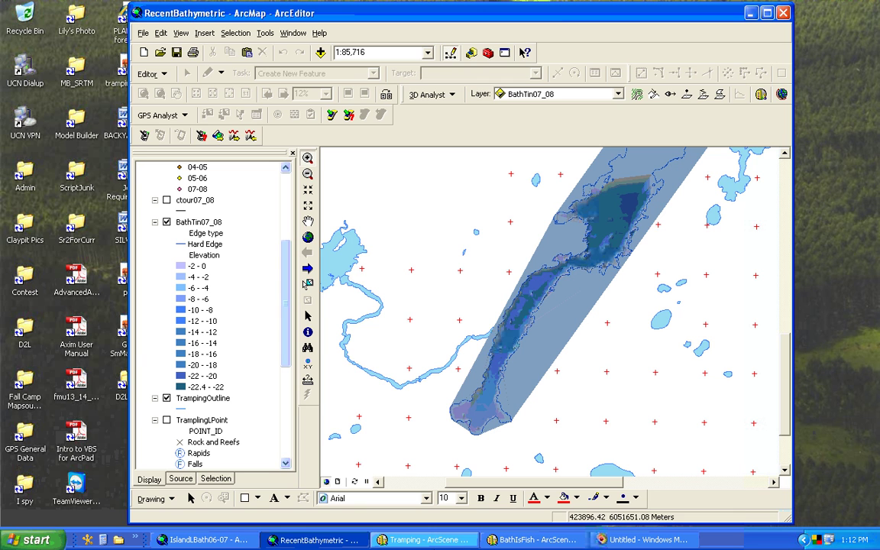
# Switch to the Tramping scene in ArcScene and examine the 3D lake bottom from another viewpoint
pyautogui.click(428, 540)
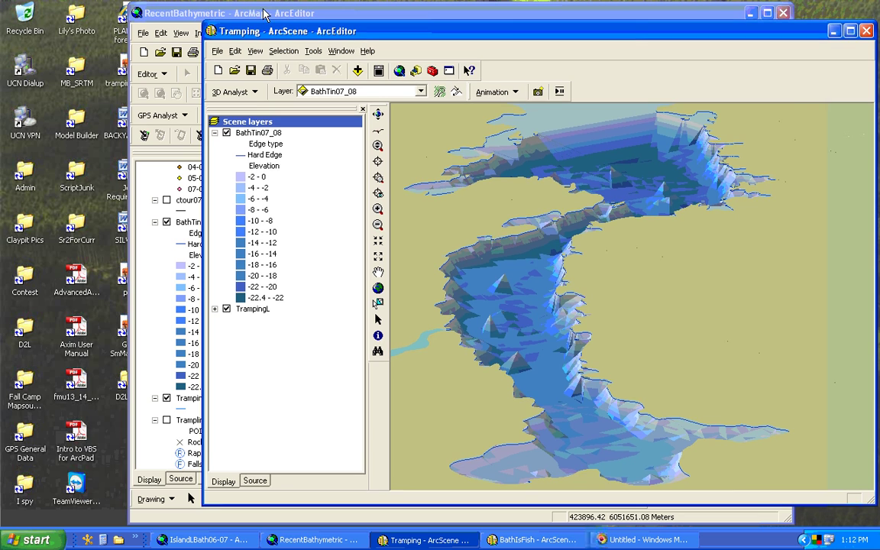
pyautogui.moveTo(236, 13); pyautogui.dragTo(131, 20)
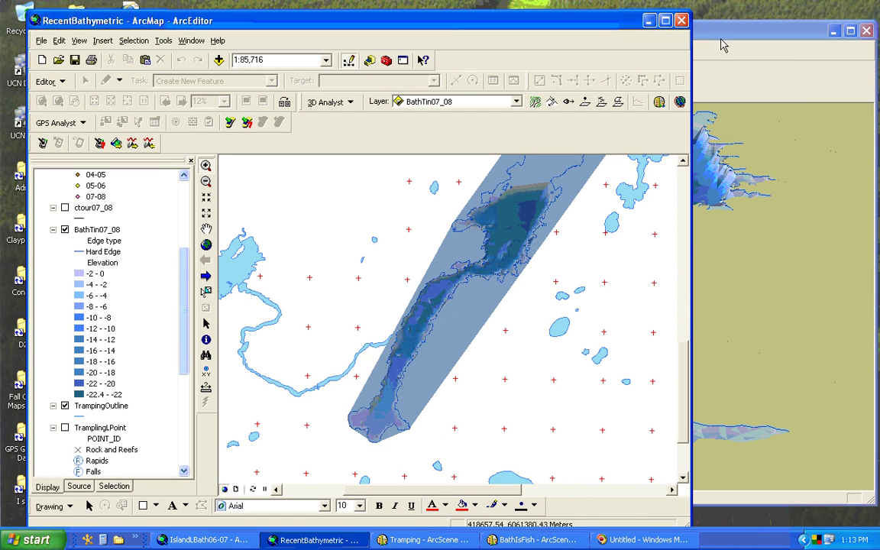
pyautogui.click(710, 30)
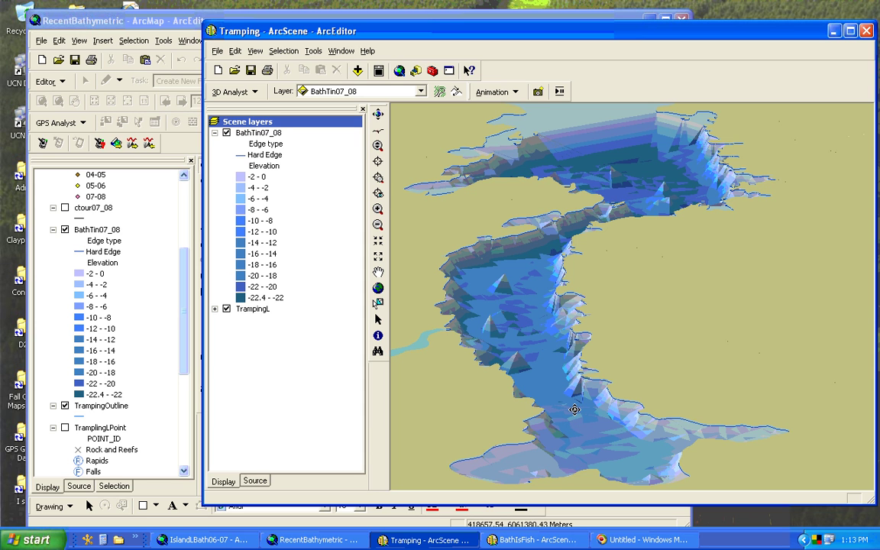
pyautogui.moveTo(574, 409); pyautogui.dragTo(508, 438)
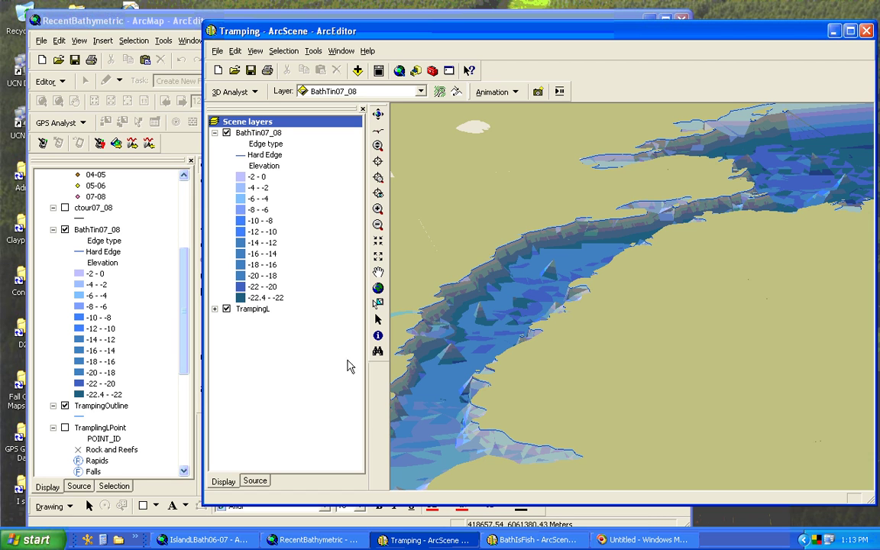
# Set the scene's vertical exaggeration to None and apply it, keeping the scene properties open
pyautogui.rightClick(235, 126)
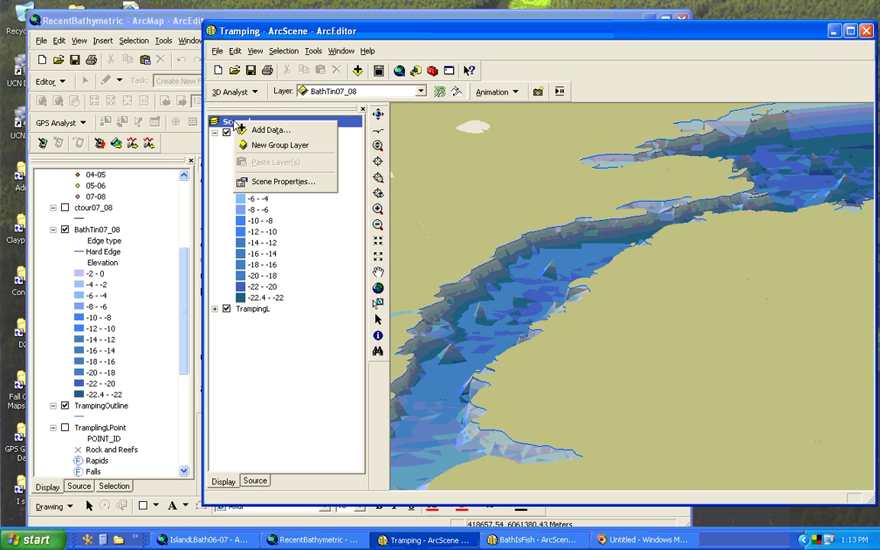
pyautogui.click(262, 188)
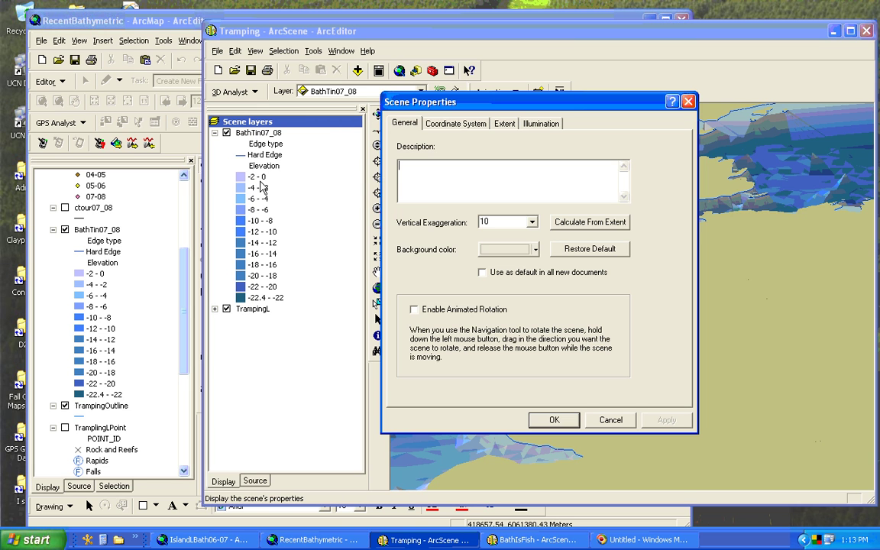
pyautogui.moveTo(490, 104); pyautogui.dragTo(332, 106)
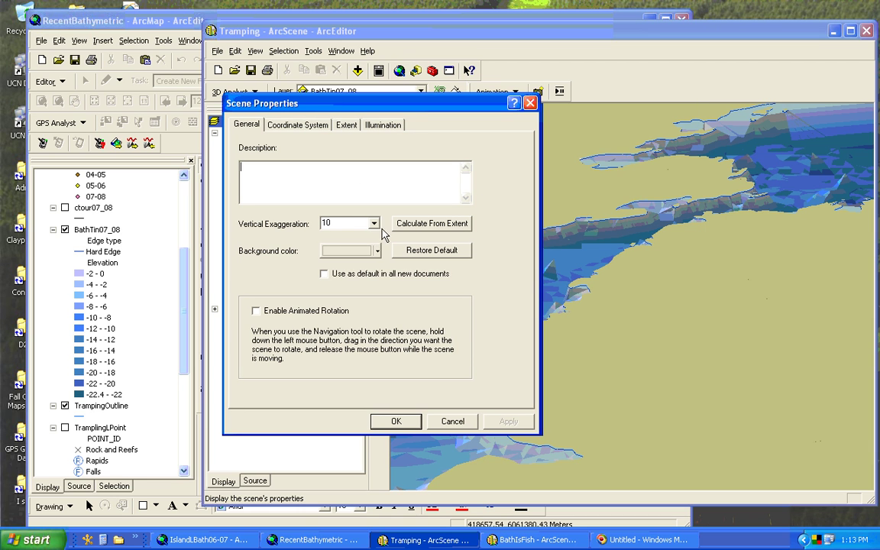
pyautogui.click(374, 223)
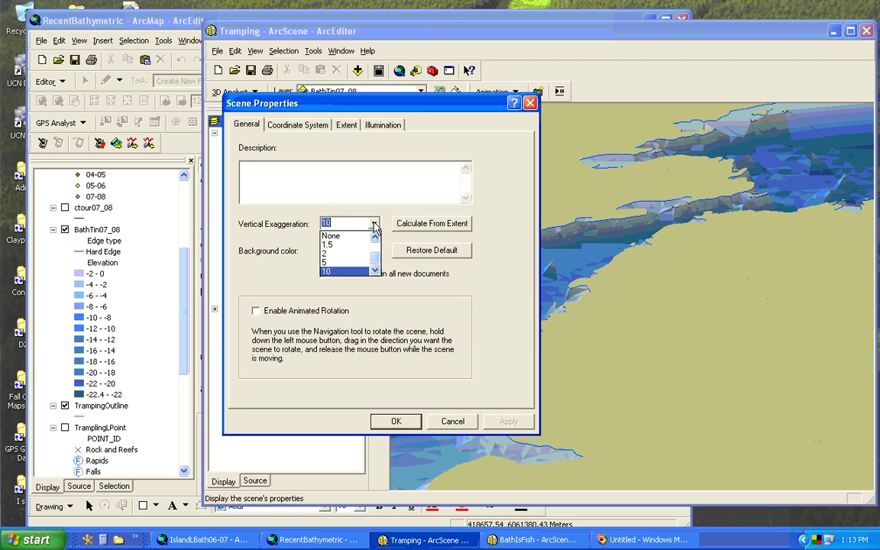
pyautogui.click(349, 238)
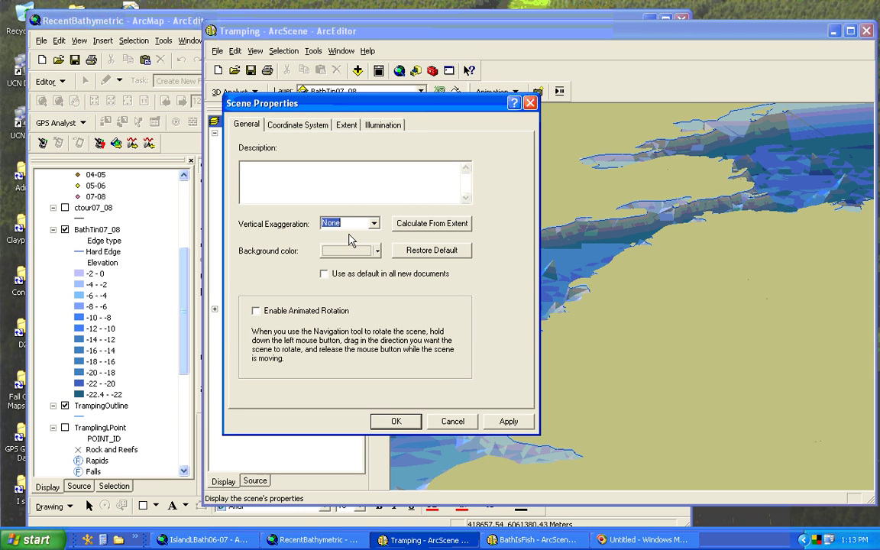
pyautogui.click(506, 421)
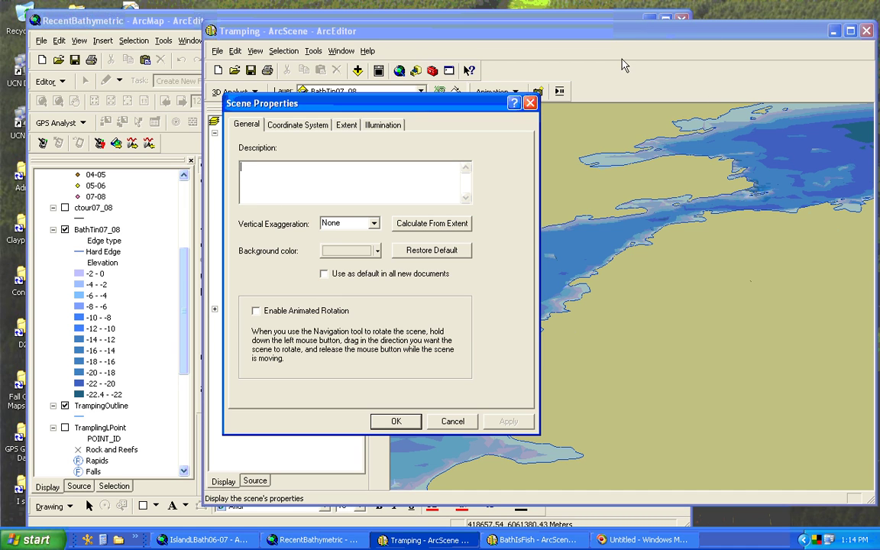
# Set the scene's vertical exaggeration to 1.5 and apply it
pyautogui.click(374, 225)
pyautogui.click(375, 224)
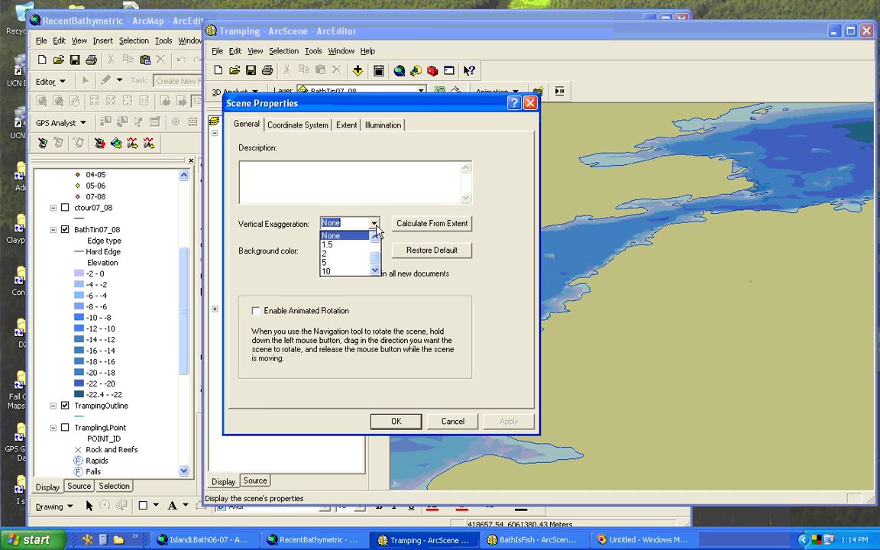
pyautogui.click(342, 245)
pyautogui.click(494, 428)
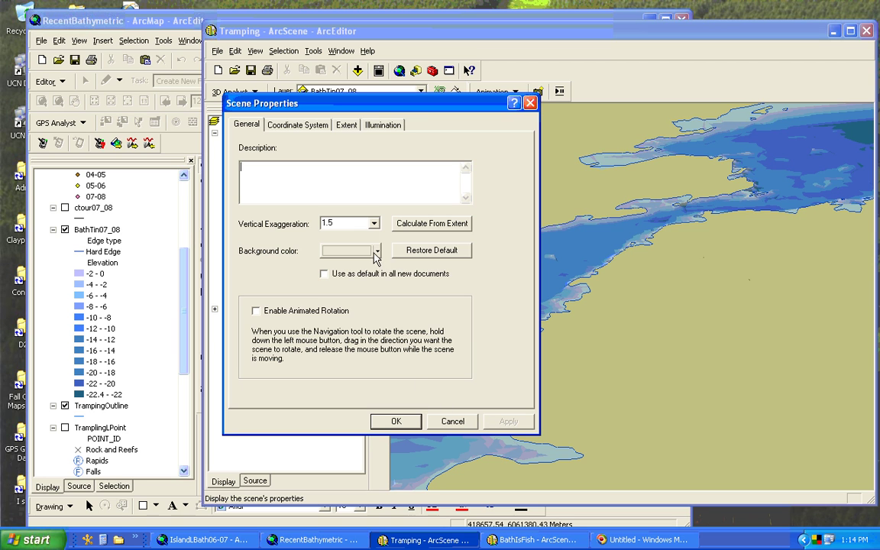
# Set the scene's vertical exaggeration to 5 and apply it
pyautogui.click(339, 223)
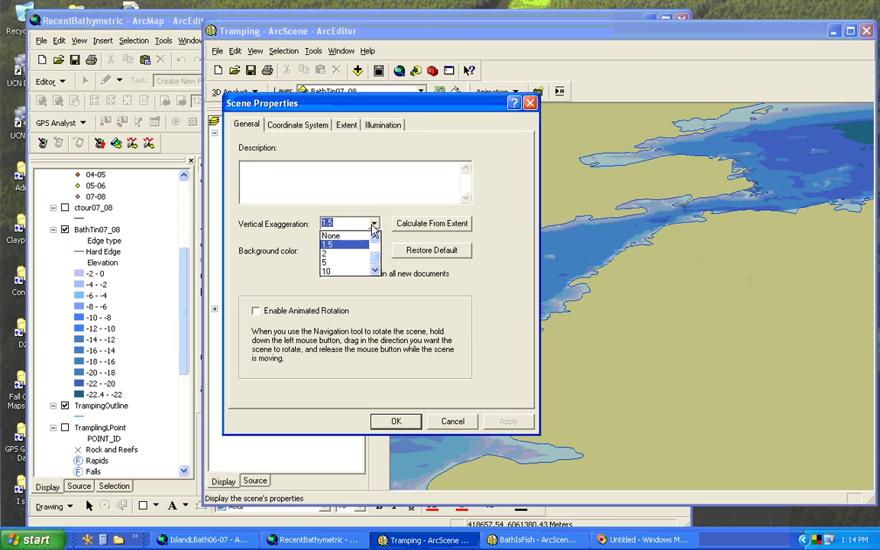
pyautogui.click(329, 262)
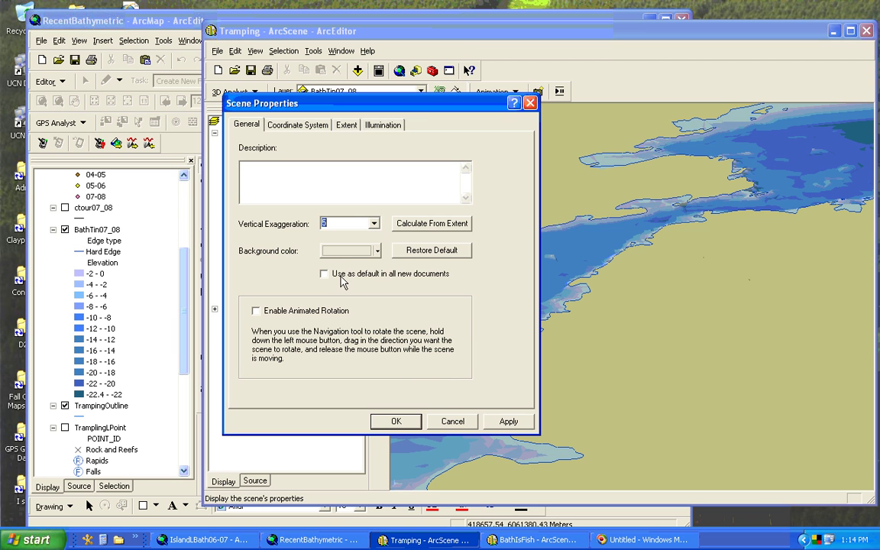
pyautogui.click(506, 422)
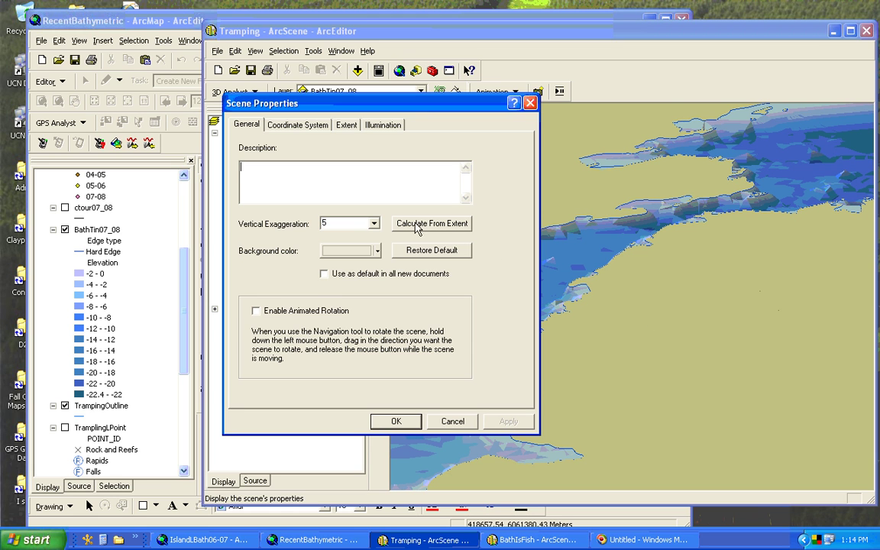
# Set the scene's vertical exaggeration to 10 and close the scene properties
pyautogui.click(373, 223)
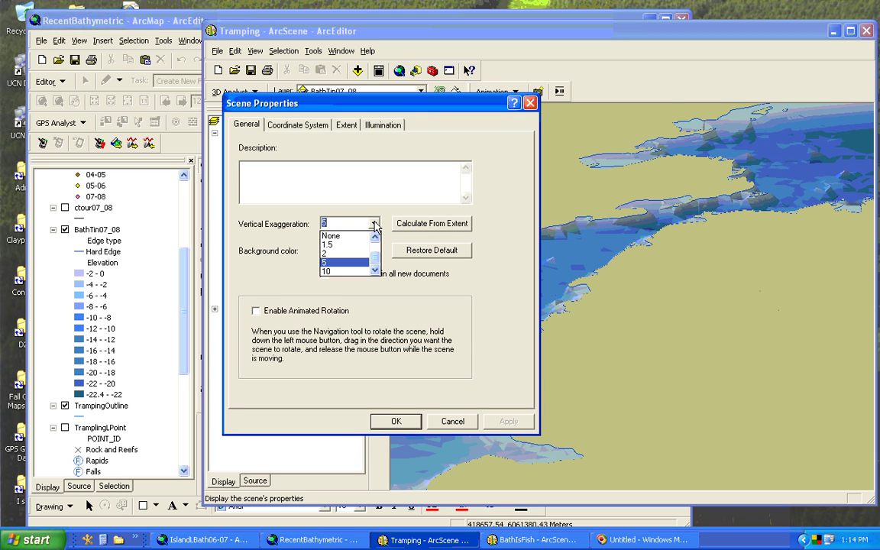
pyautogui.click(353, 273)
pyautogui.click(396, 422)
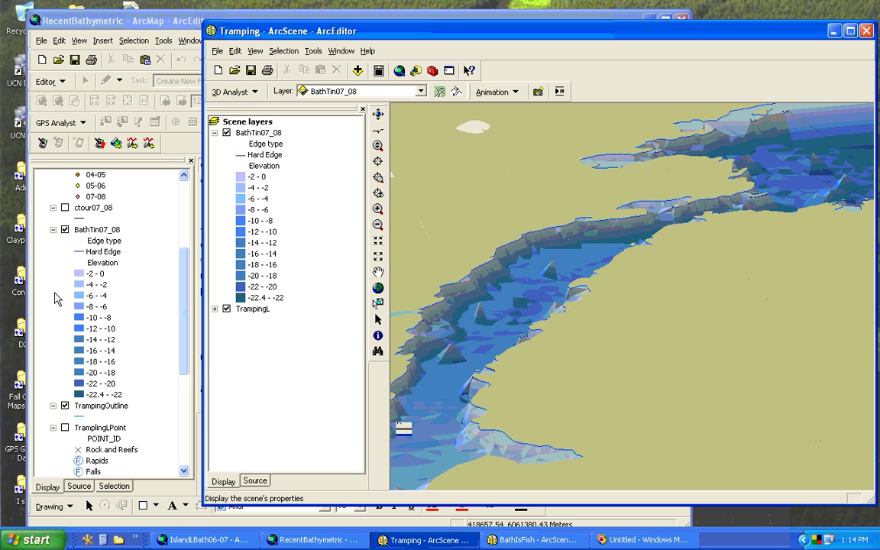
# Switch to the RecentBathymetric map in ArcMap and trace a steepest path on BathTin07_08 from the lake's northeastern shore
pyautogui.click(184, 26)
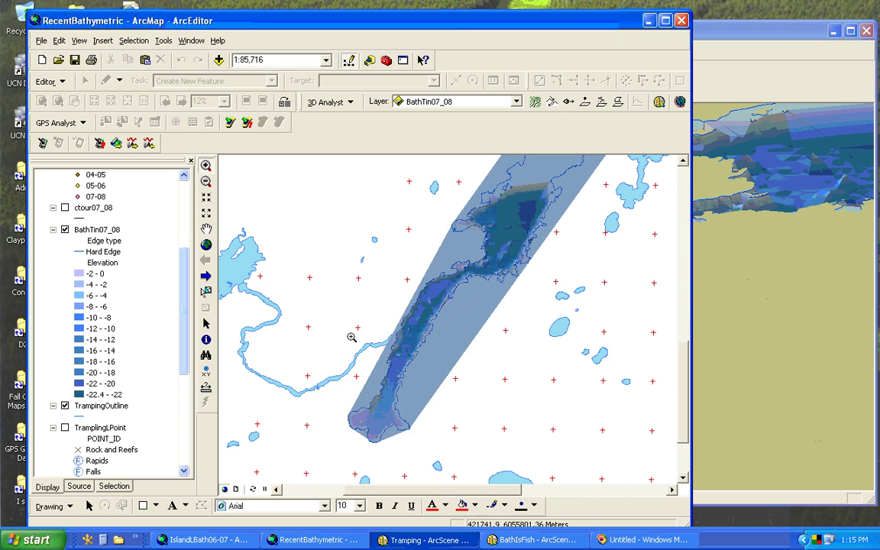
pyautogui.click(552, 103)
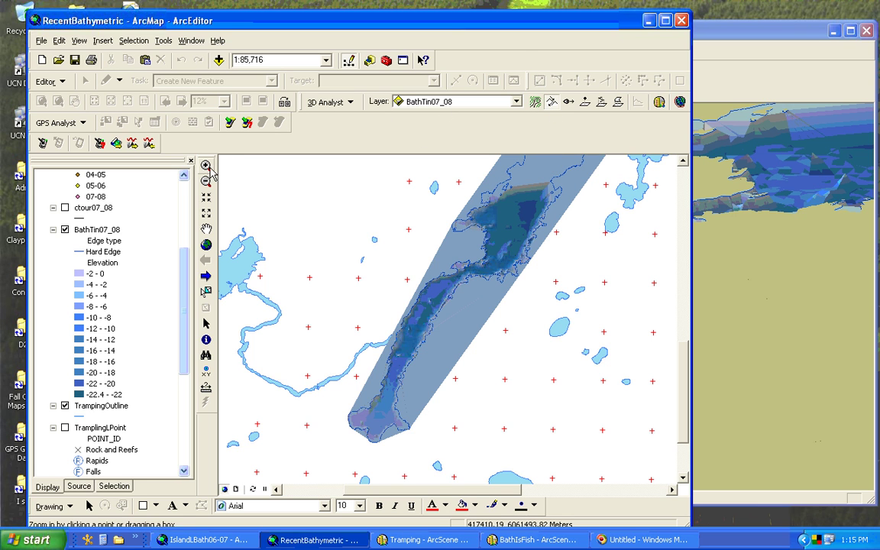
pyautogui.moveTo(563, 185); pyautogui.dragTo(432, 297)
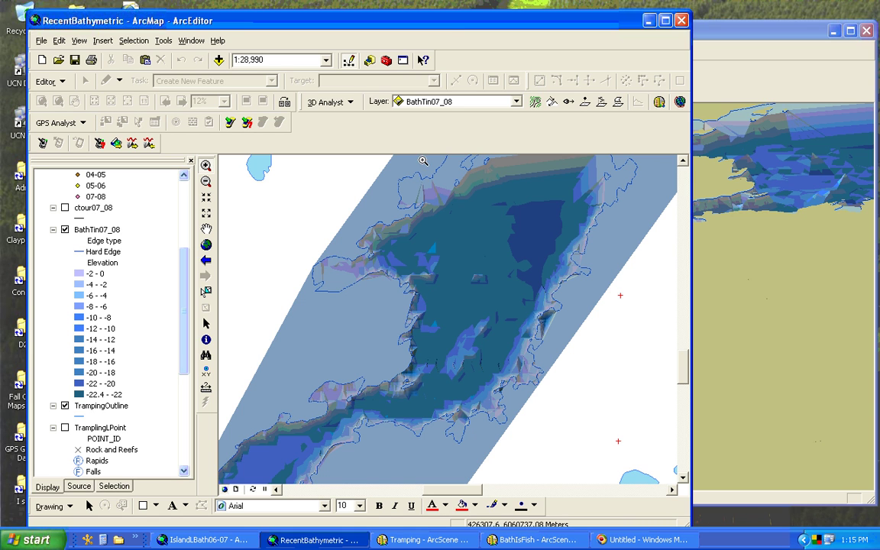
pyautogui.click(552, 105)
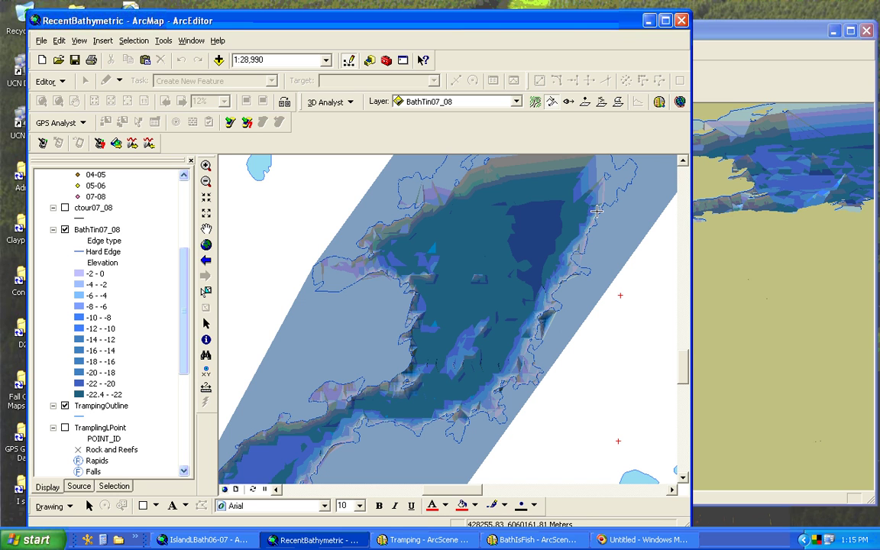
pyautogui.doubleClick(597, 211)
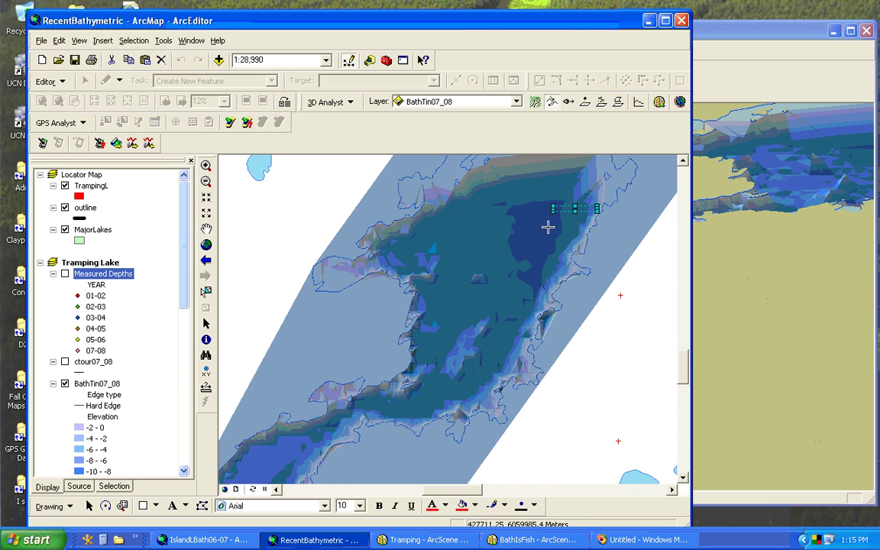
# Trace a steepest path down the lake's eastern slope in red, create its profile graph, and close the graph
pyautogui.click(568, 276)
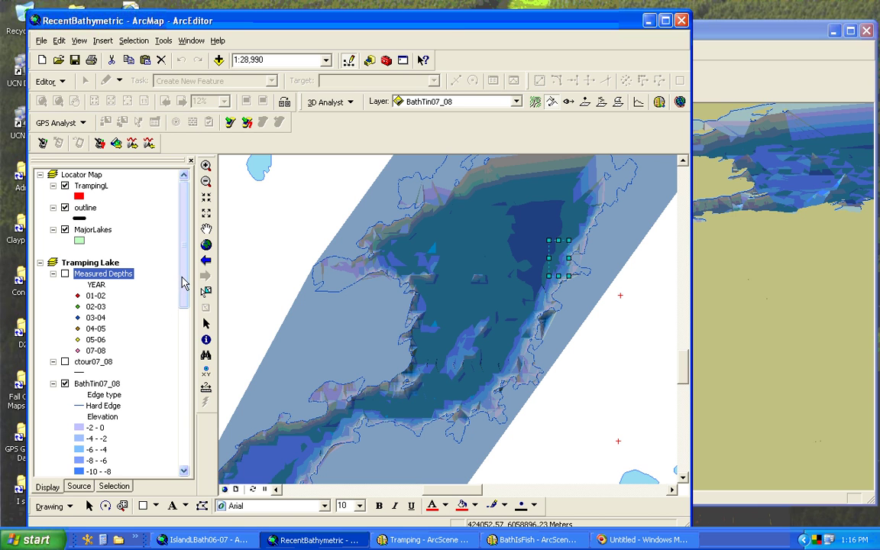
pyautogui.click(503, 507)
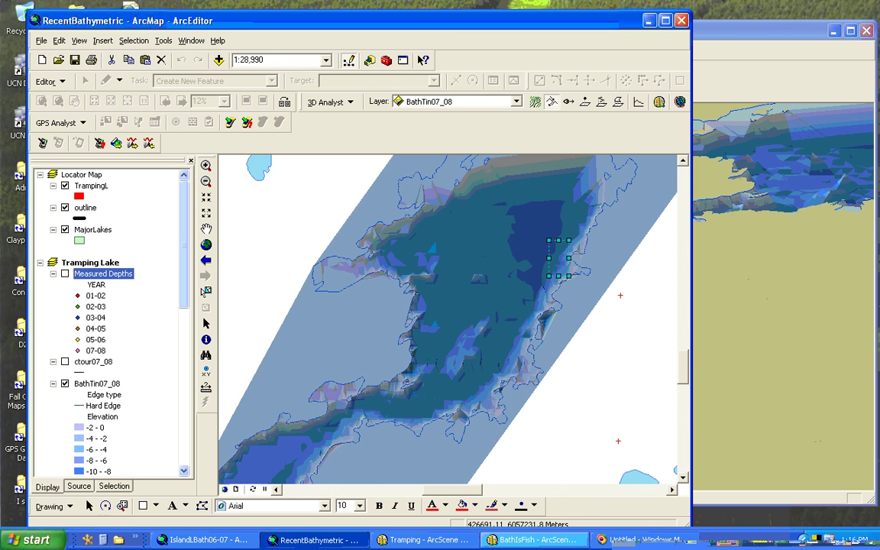
pyautogui.scroll(5, 584, 245)
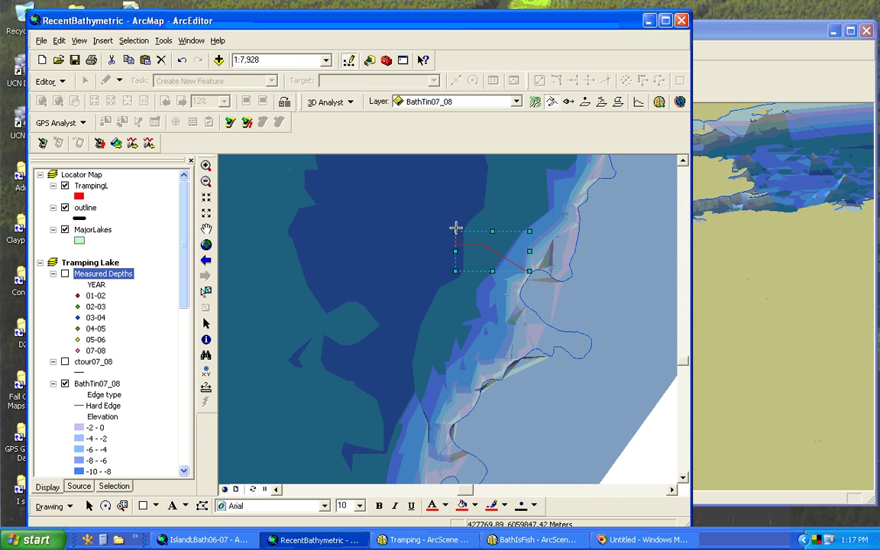
pyautogui.click(639, 105)
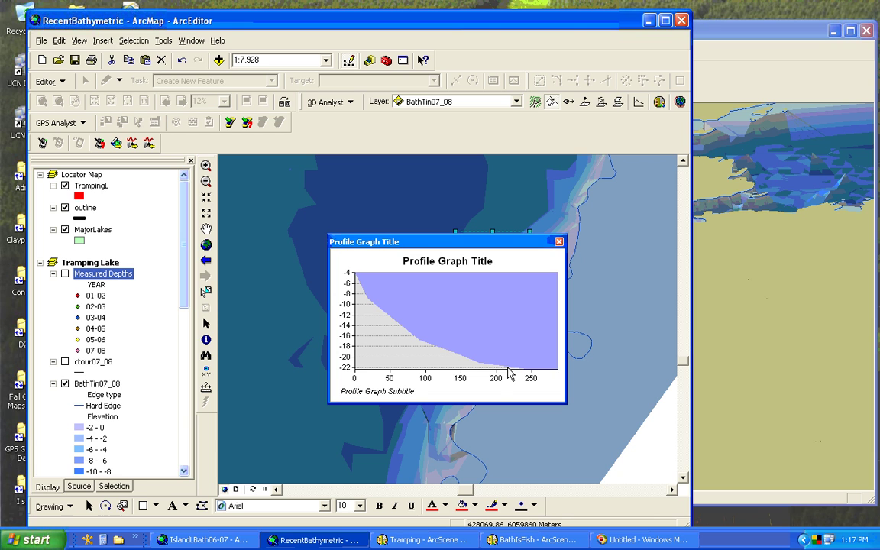
pyautogui.click(560, 242)
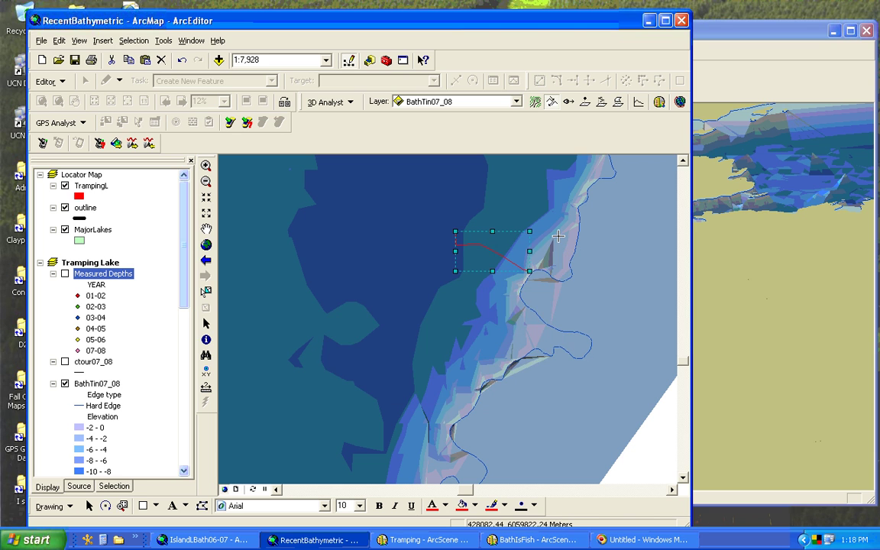
pyautogui.click(205, 260)
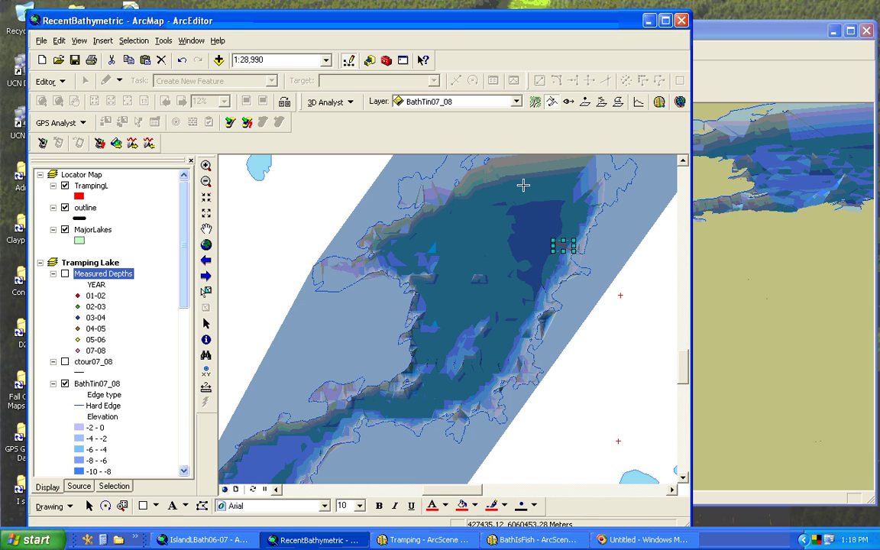
pyautogui.click(601, 103)
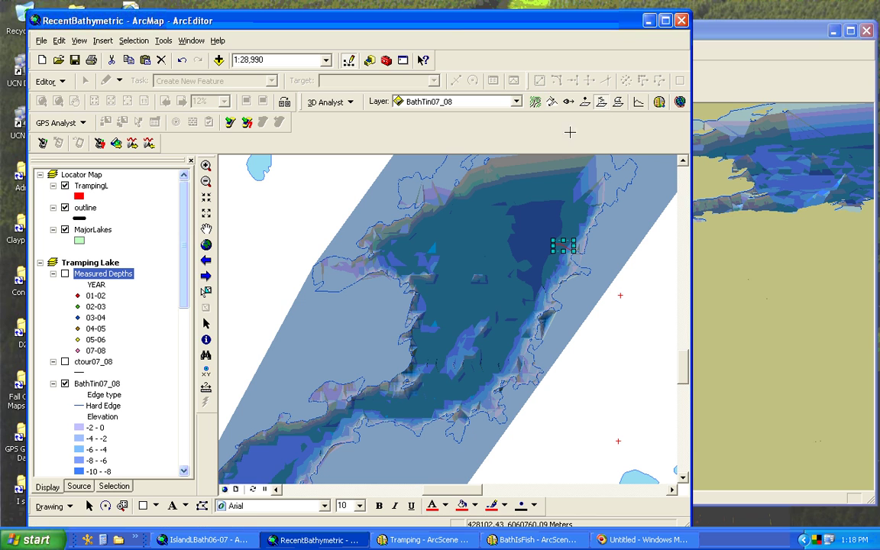
pyautogui.click(426, 207)
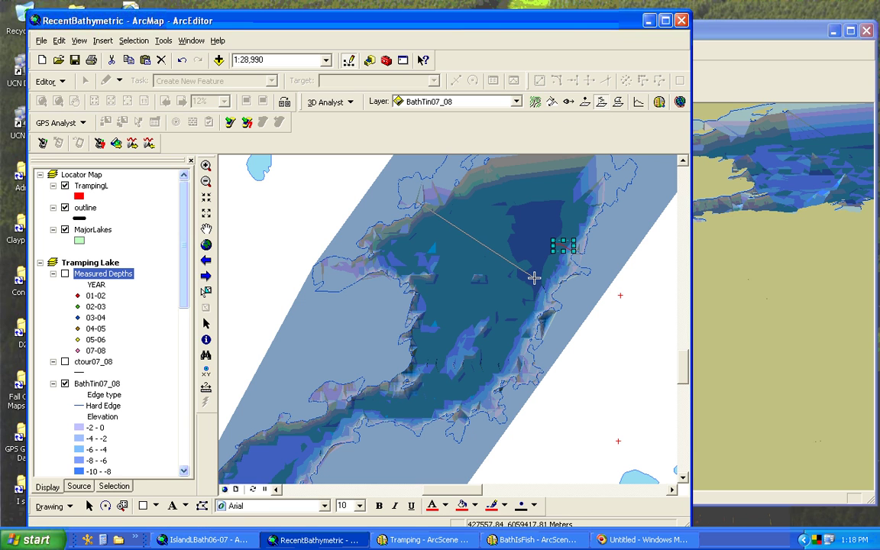
pyautogui.rightClick(571, 294)
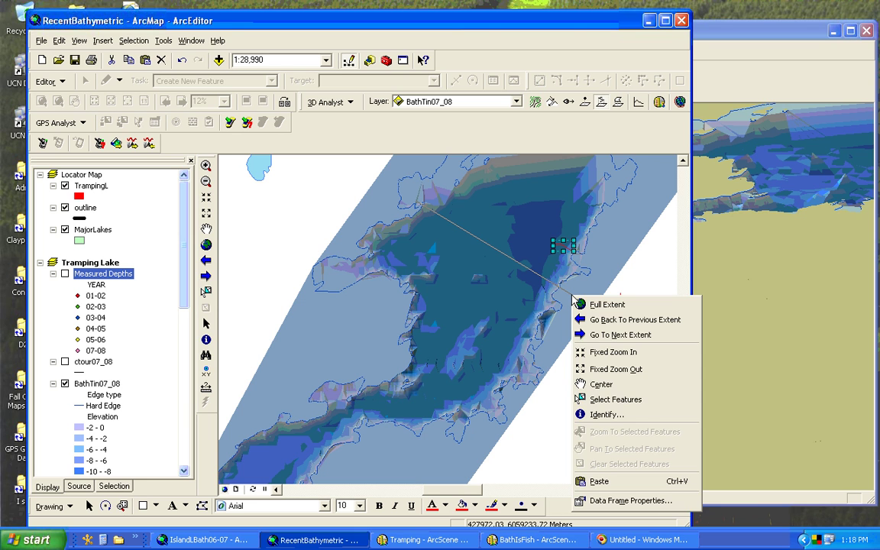
pyautogui.click(563, 294)
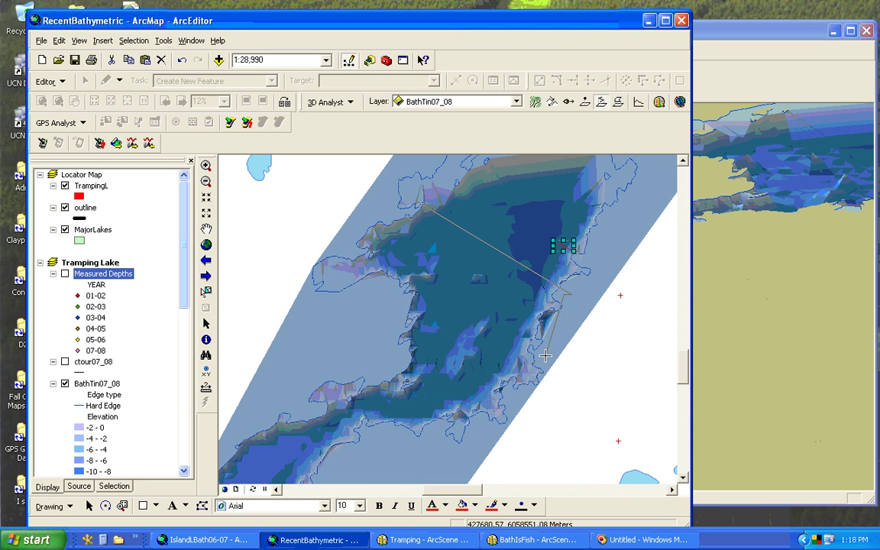
pyautogui.click(564, 320)
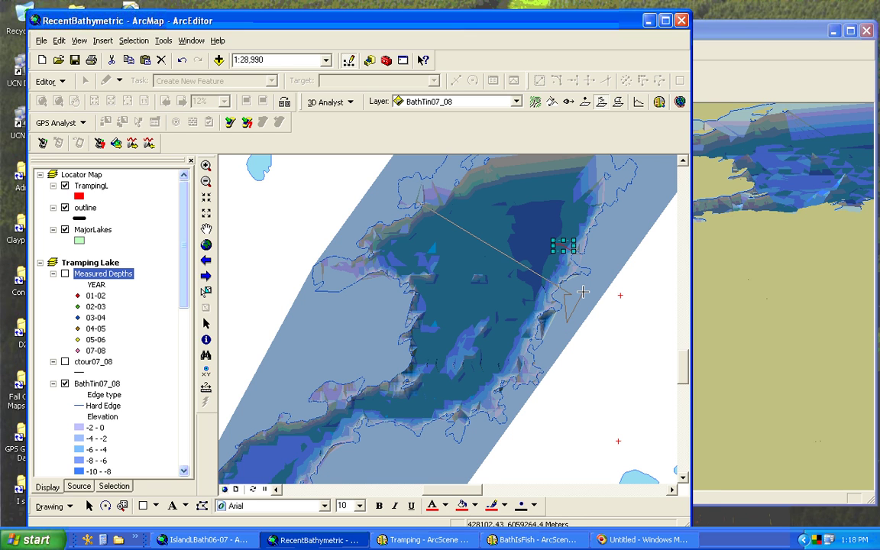
pyautogui.rightClick(583, 292)
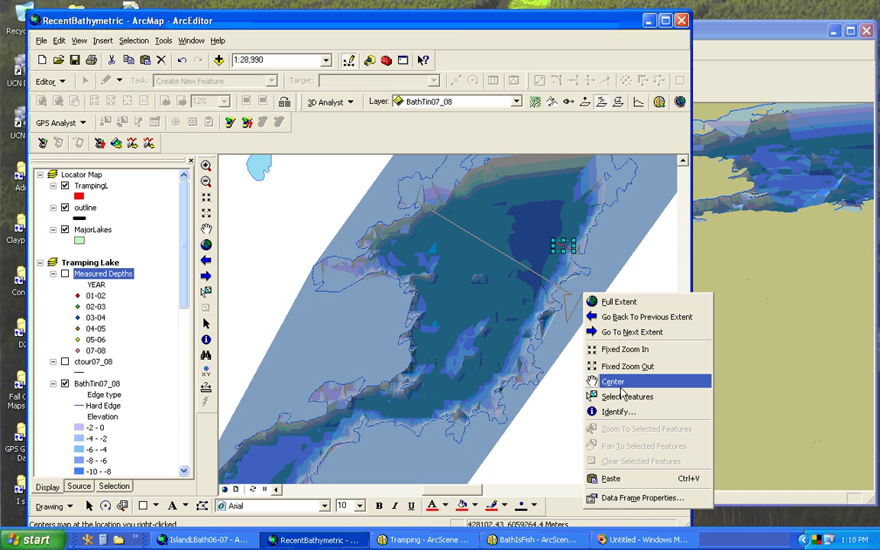
pyautogui.click(569, 387)
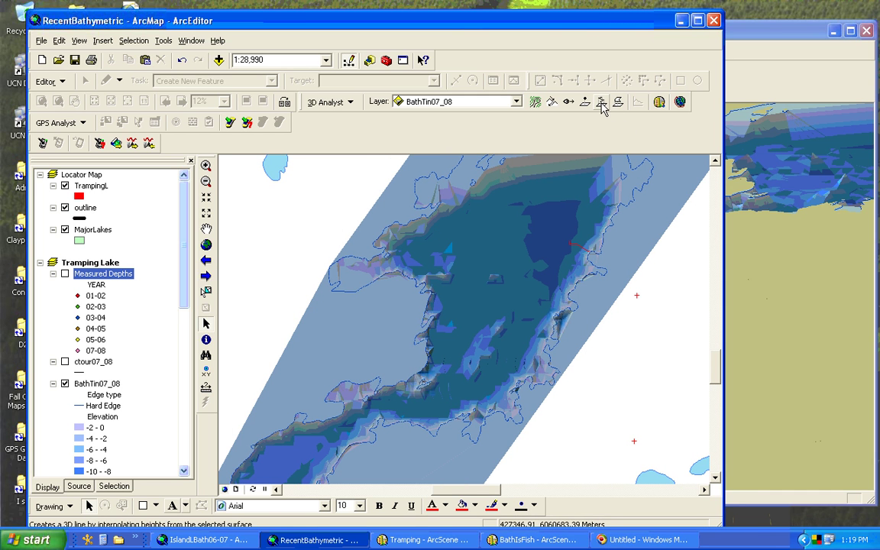
# Interpolate a 3D line across the lake from the northwestern shore past the eastern shore, and view its profile graph
pyautogui.click(601, 107)
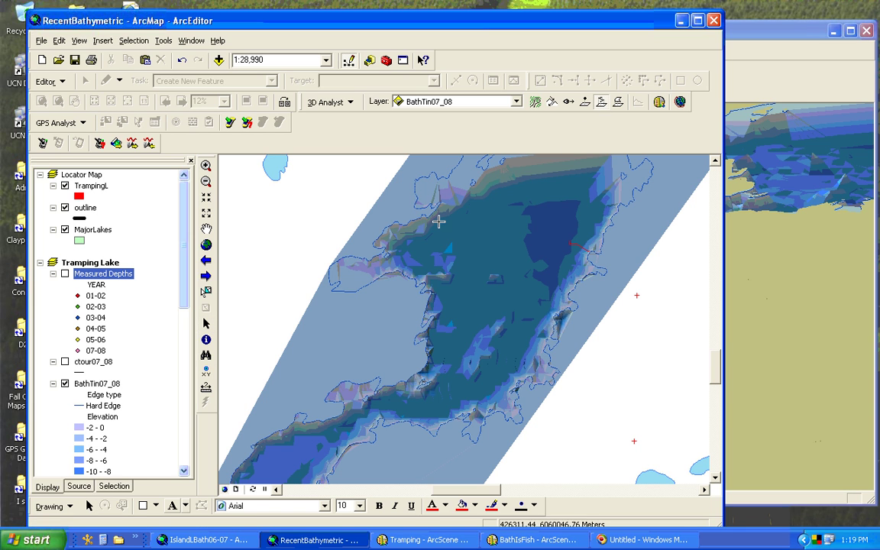
pyautogui.click(376, 222)
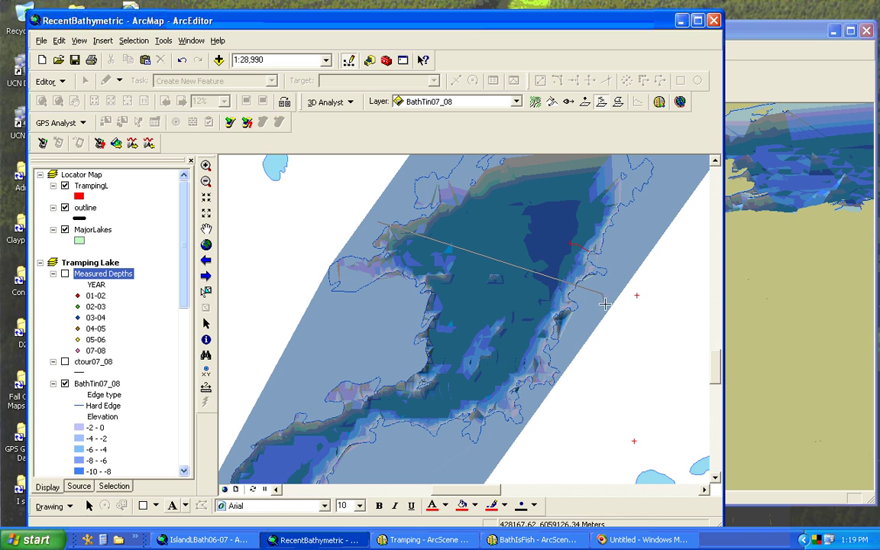
pyautogui.click(604, 295)
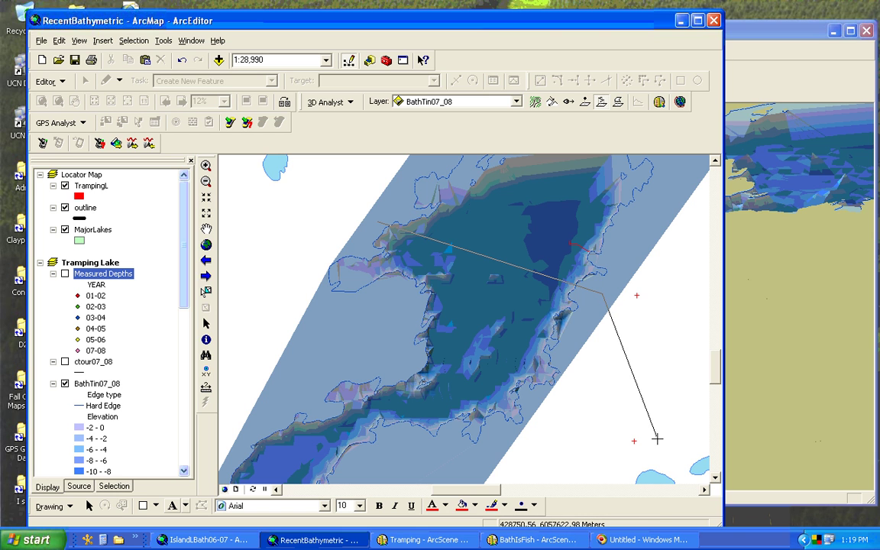
pyautogui.click(600, 310)
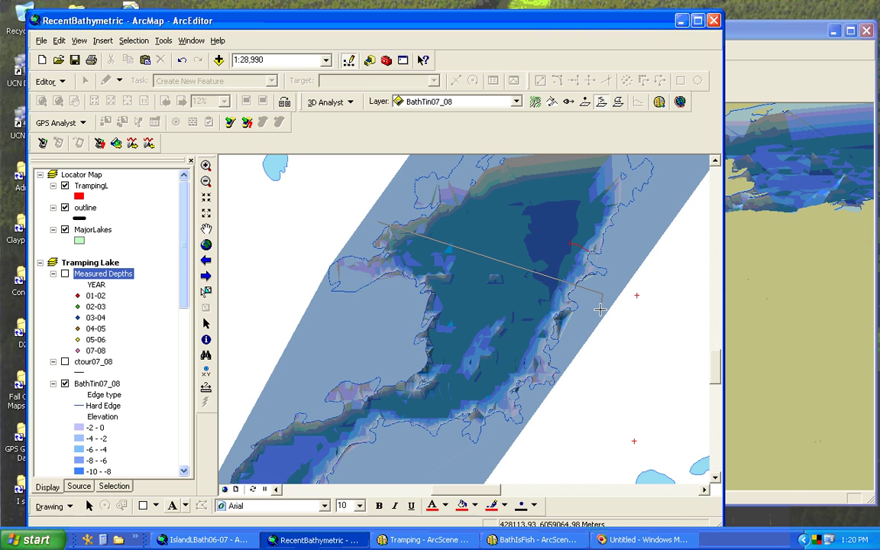
pyautogui.click(614, 353)
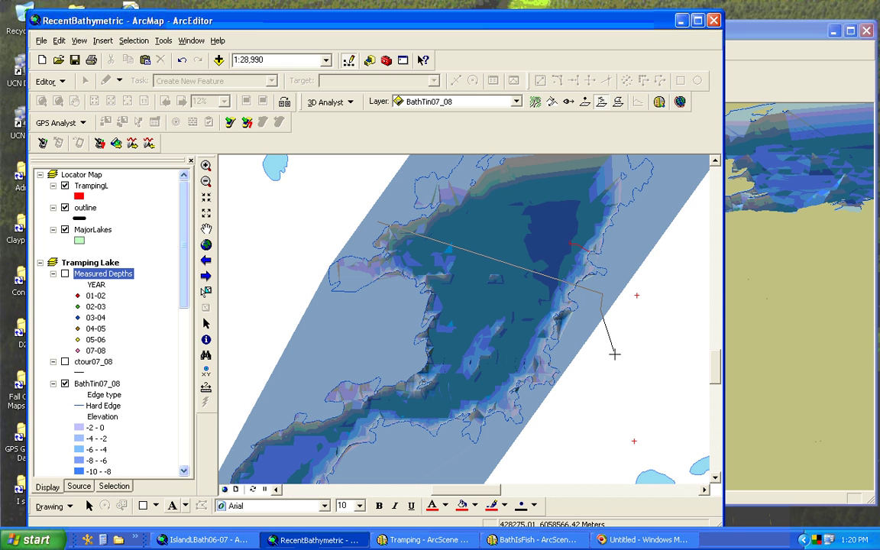
pyautogui.doubleClick(637, 322)
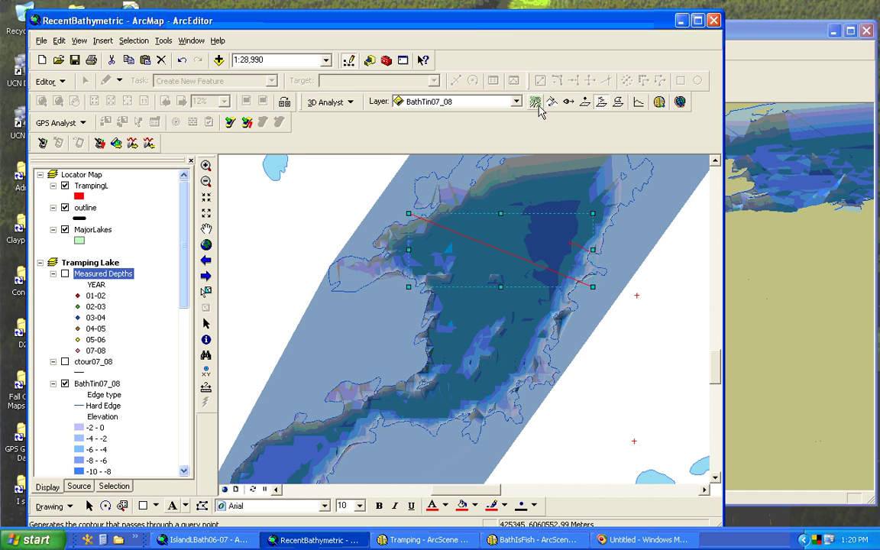
pyautogui.click(638, 101)
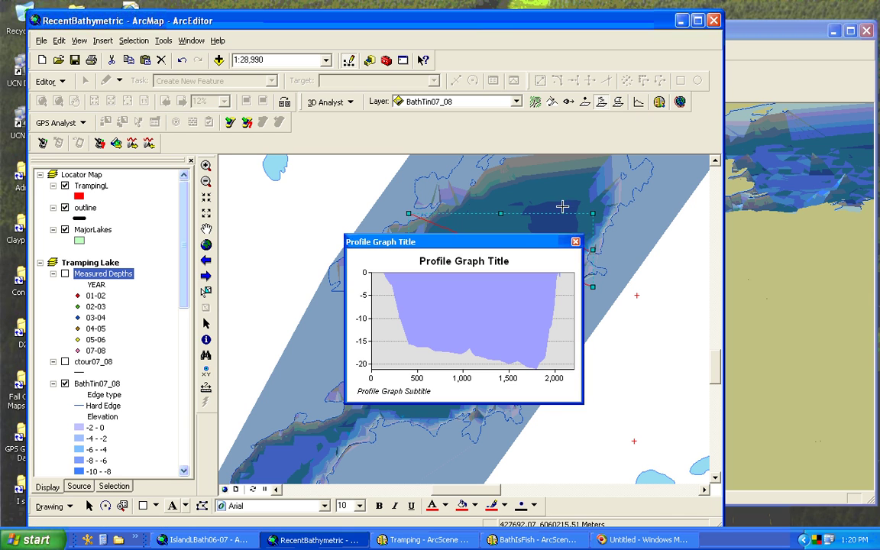
pyautogui.click(575, 242)
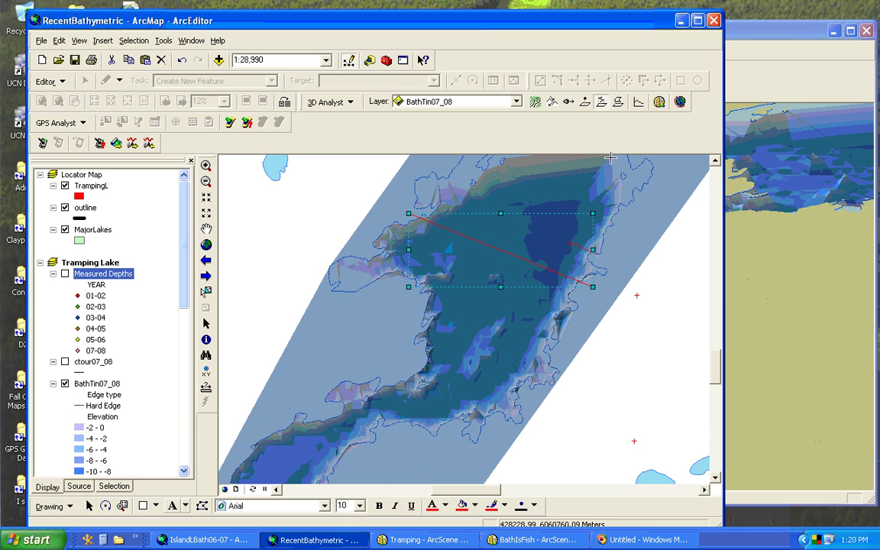
# Set up the Line of Sight tool with an observer offset of 2 and a target offset of 12
pyautogui.click(568, 102)
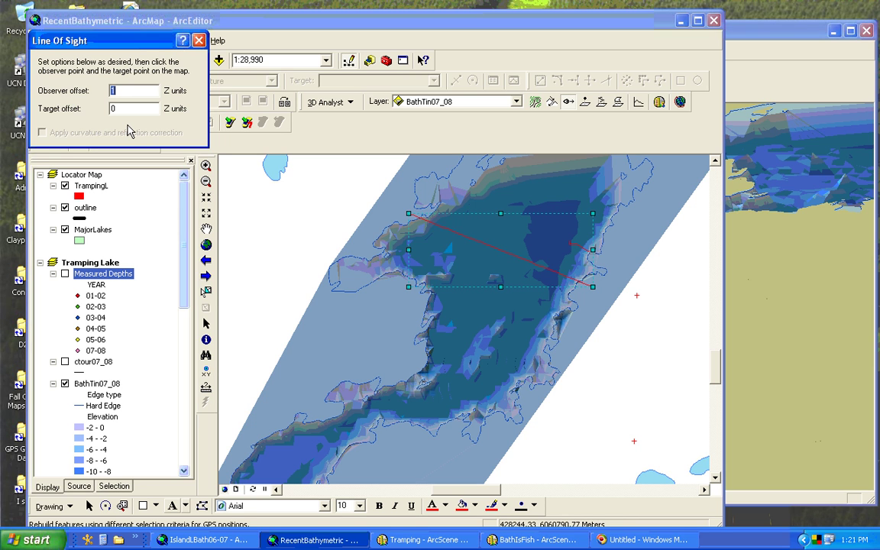
pyautogui.write('2')
pyautogui.click(115, 109)
pyautogui.doubleClick(111, 109)
pyautogui.write('12')
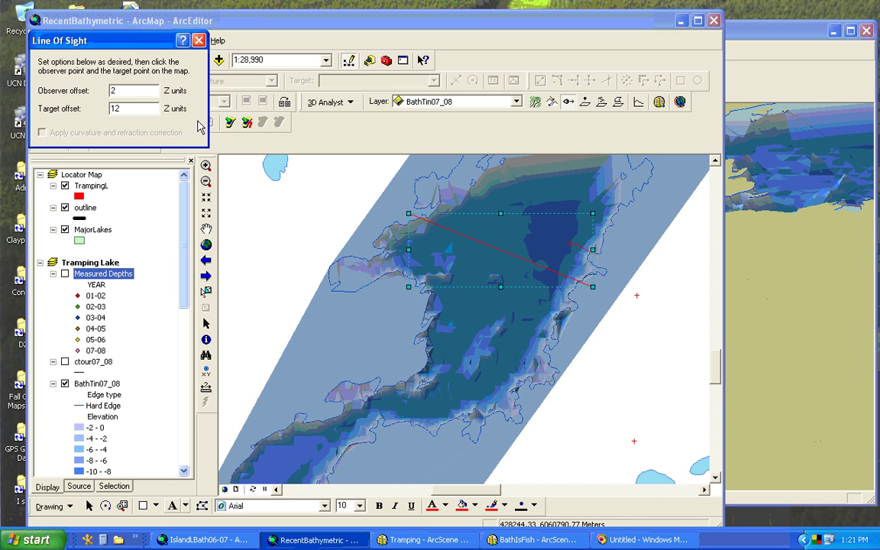
pyautogui.press('Return')
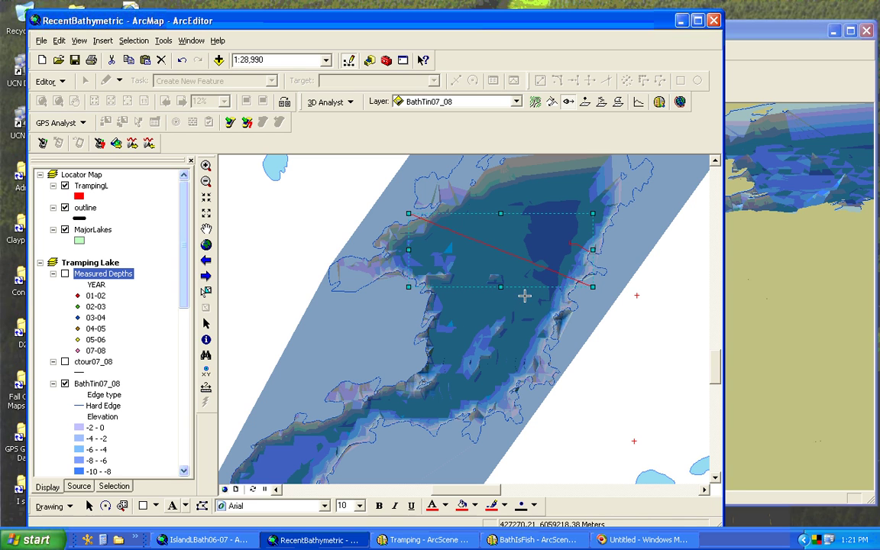
# Draw a line of sight from the deep basin to a target beyond the eastern shore, and try to create its profile graph
pyautogui.click(547, 249)
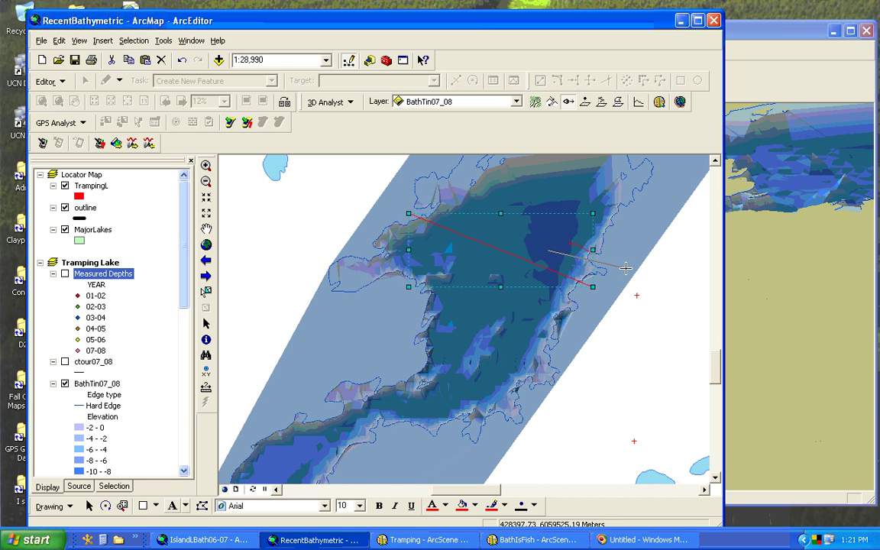
pyautogui.doubleClick(625, 267)
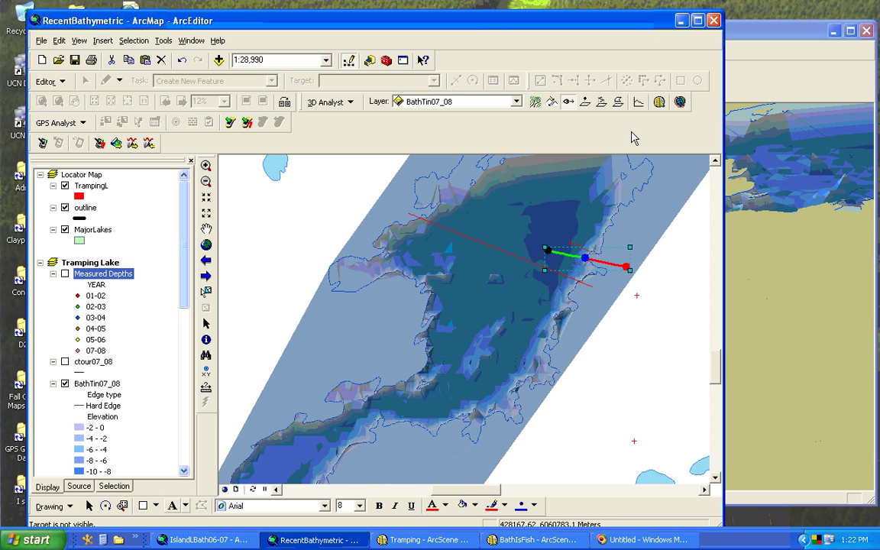
pyautogui.click(639, 103)
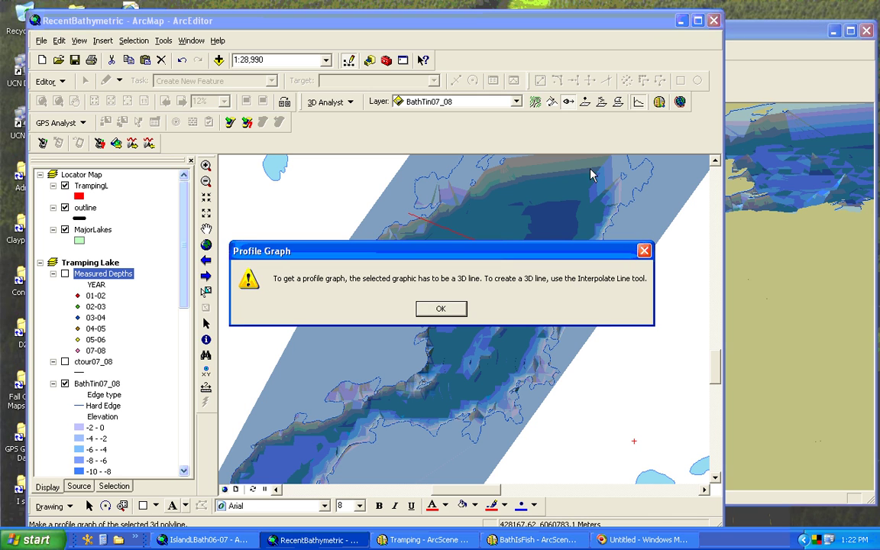
pyautogui.click(437, 309)
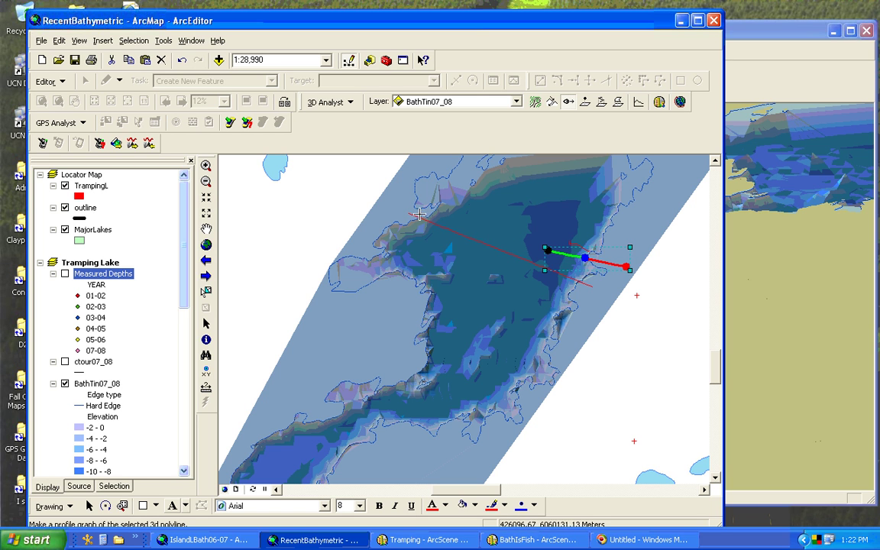
pyautogui.click(770, 45)
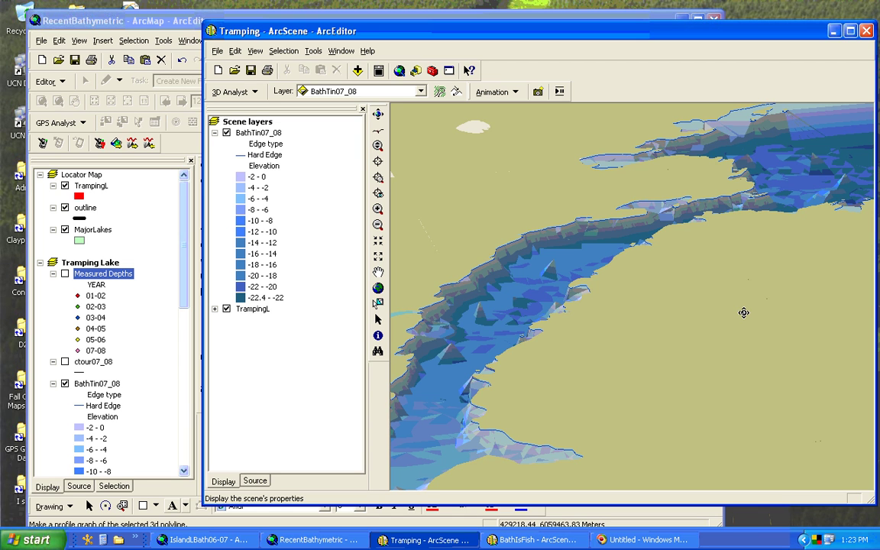
pyautogui.click(293, 12)
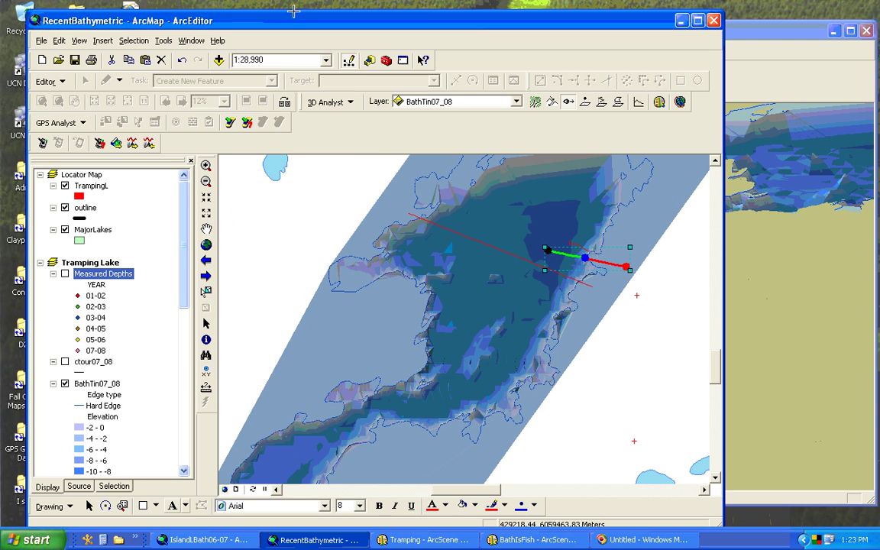
pyautogui.click(535, 103)
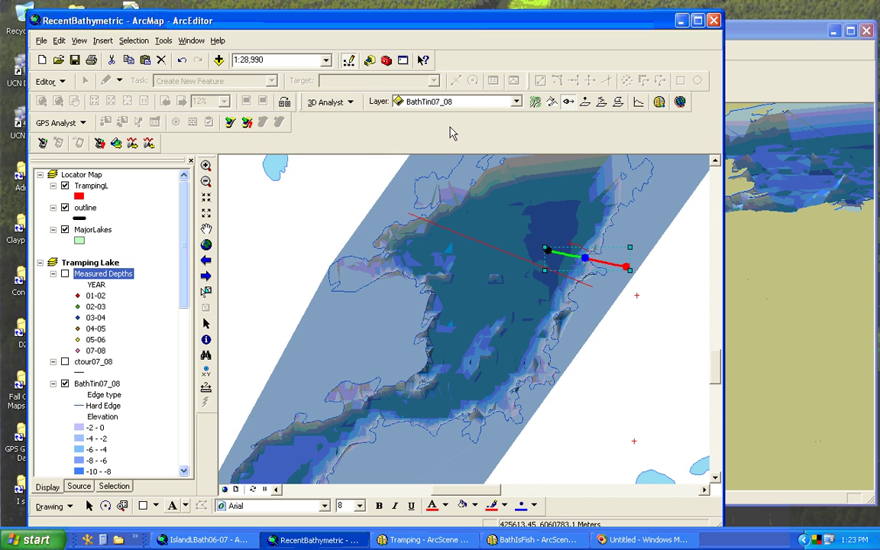
# Calculate the area and volume statistics of the BathTin07_08 surface above a plane height of -22.40, and close the dialog
pyautogui.click(350, 104)
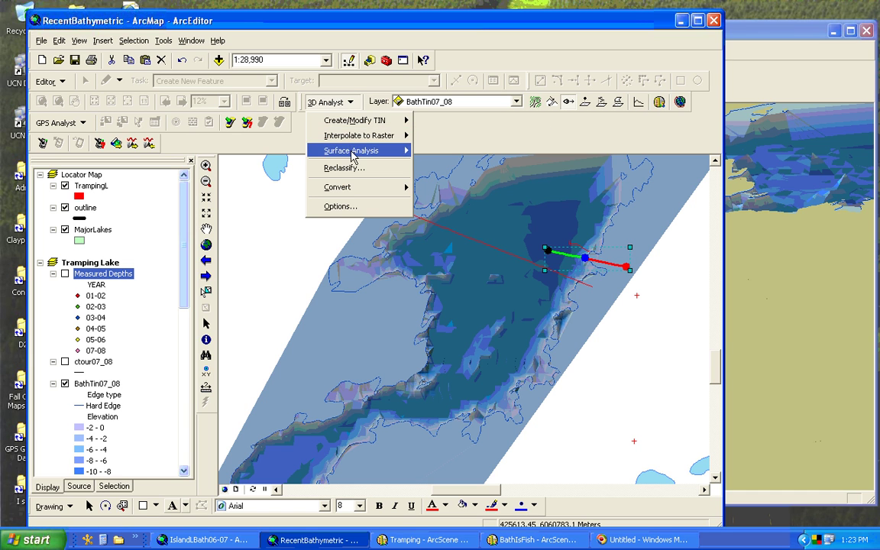
pyautogui.moveTo(352, 155)
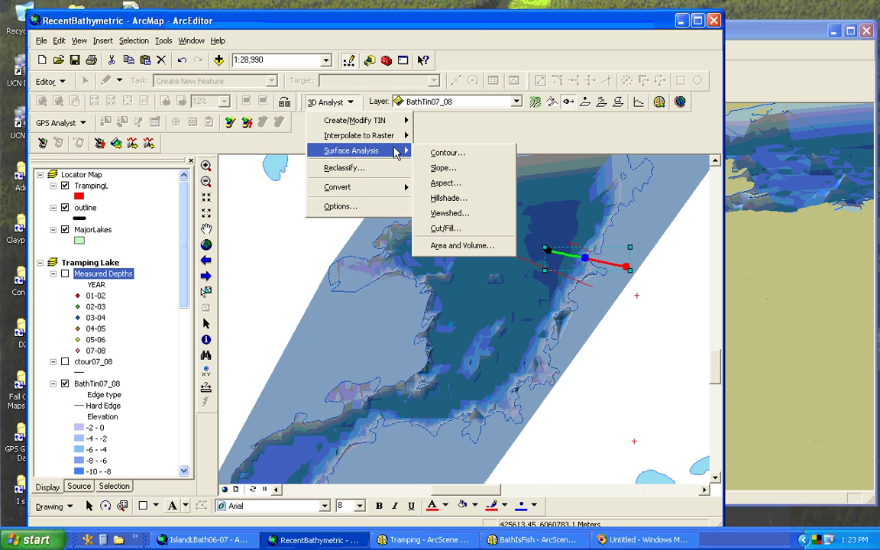
pyautogui.click(453, 248)
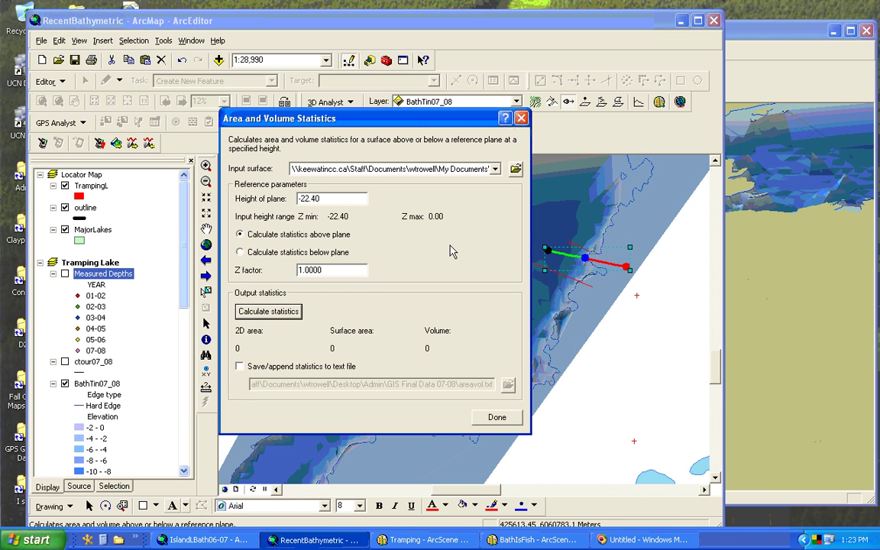
pyautogui.click(495, 169)
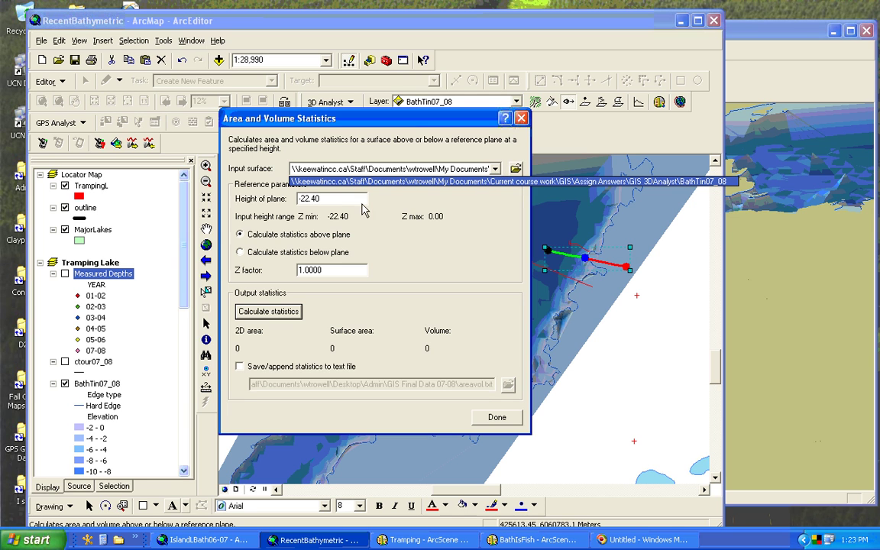
pyautogui.click(236, 182)
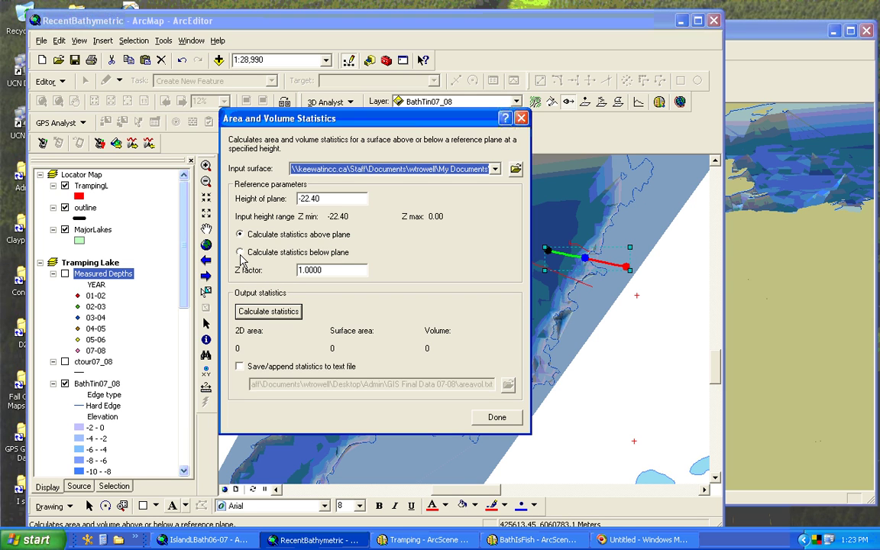
pyautogui.click(283, 313)
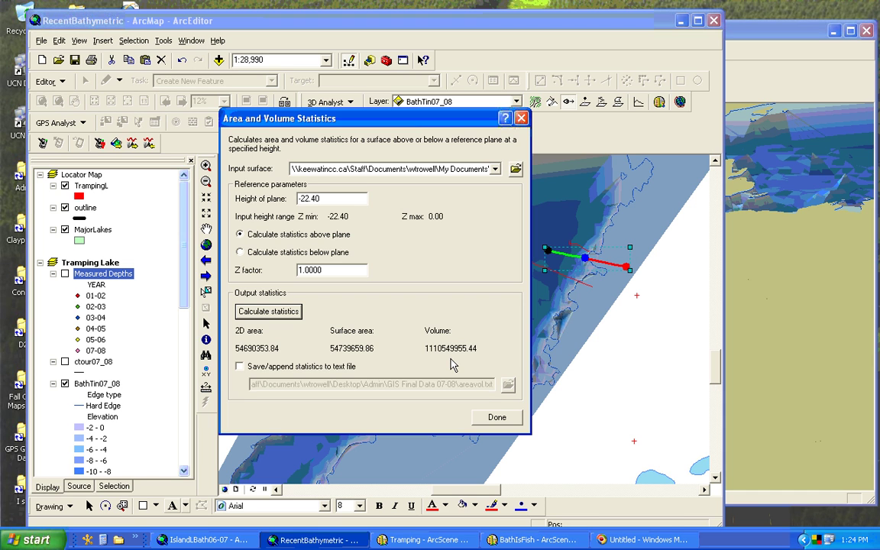
pyautogui.click(521, 119)
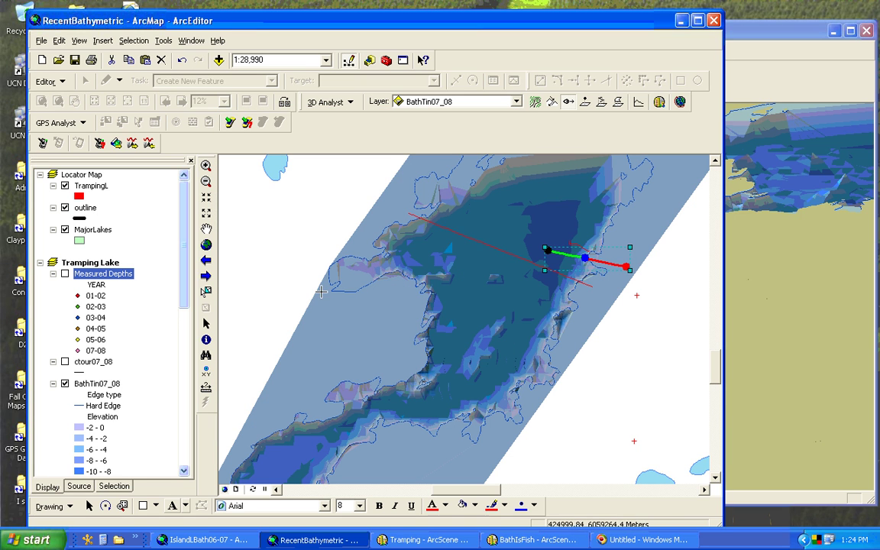
# Turn on the ctour07_08 contour layer and the Measured Depths layer in the Tramping Lake data frame
pyautogui.click(65, 362)
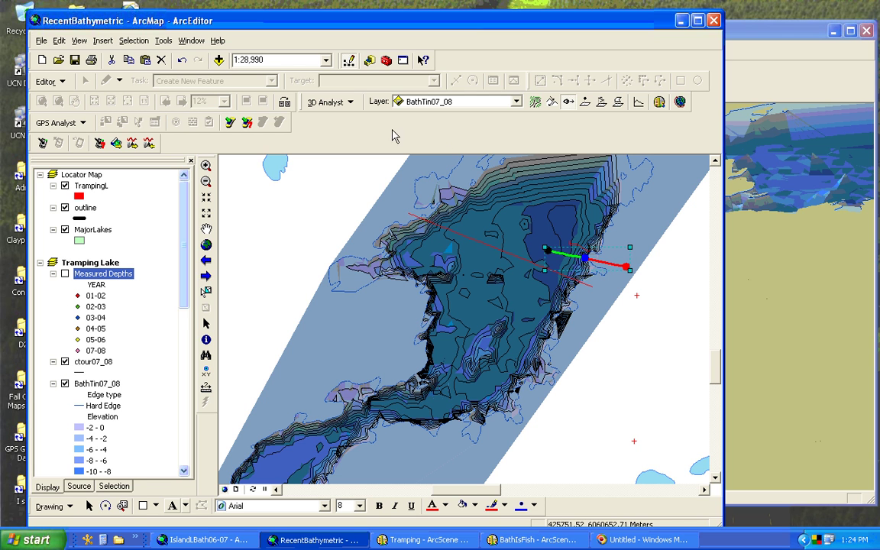
pyautogui.click(350, 103)
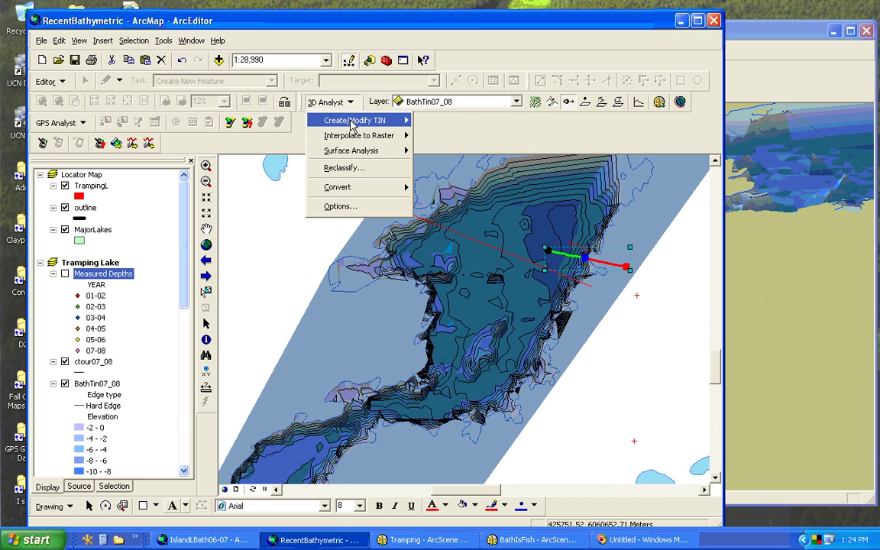
pyautogui.moveTo(352, 125)
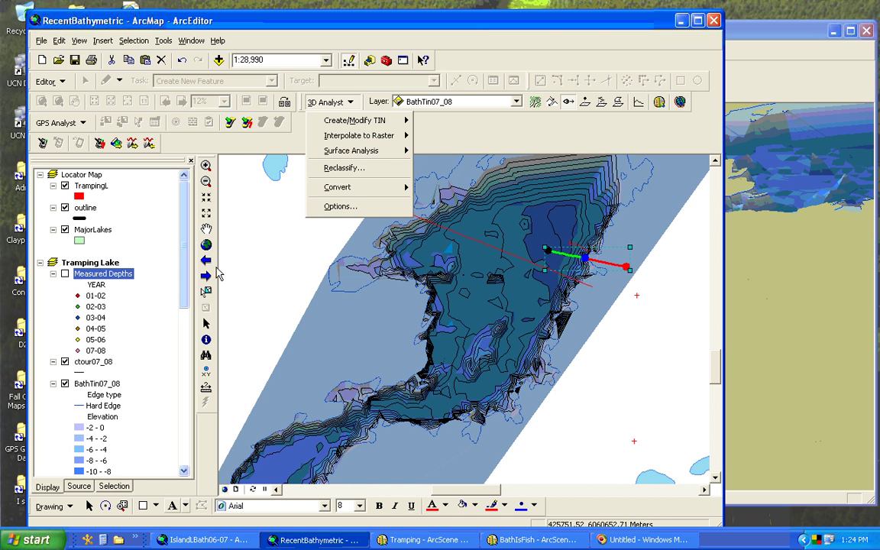
pyautogui.click(64, 274)
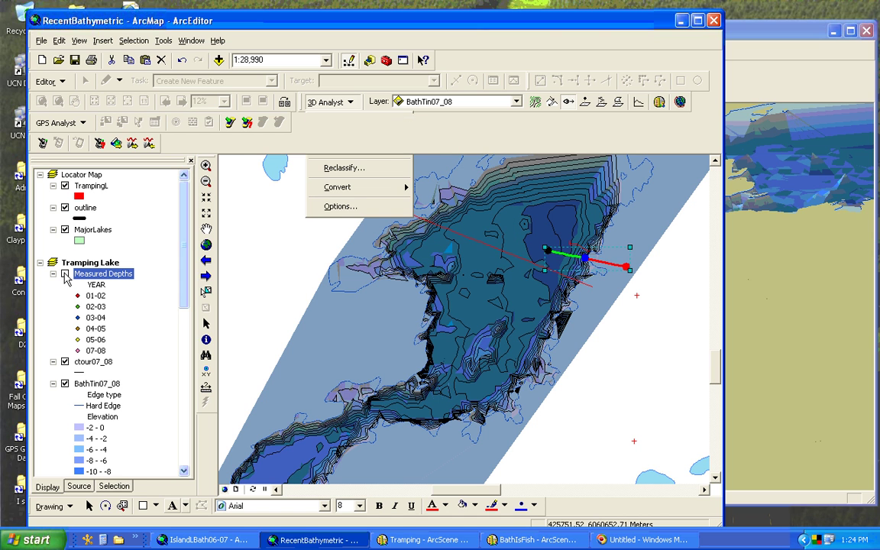
# Copy the Measured Depths layer from ArcMap and paste it into the Tramping scene in ArcScene
pyautogui.click(811, 34)
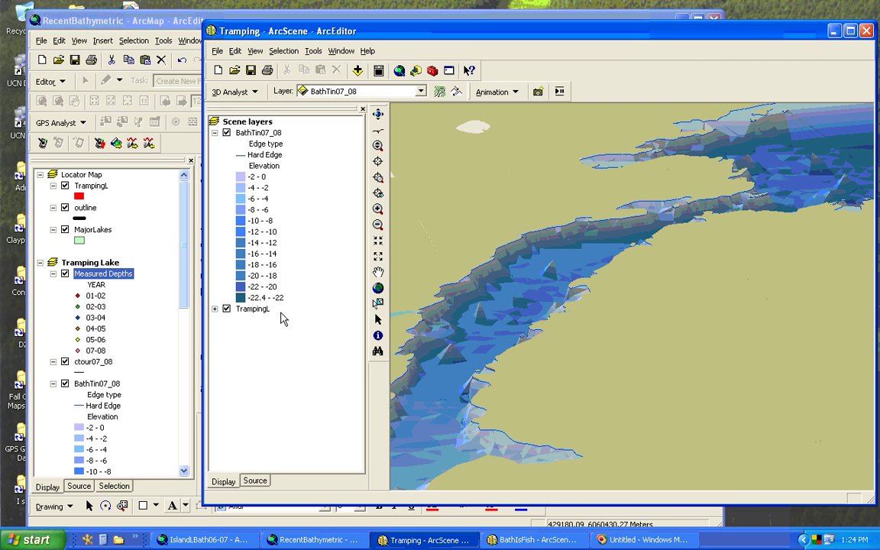
pyautogui.rightClick(95, 277)
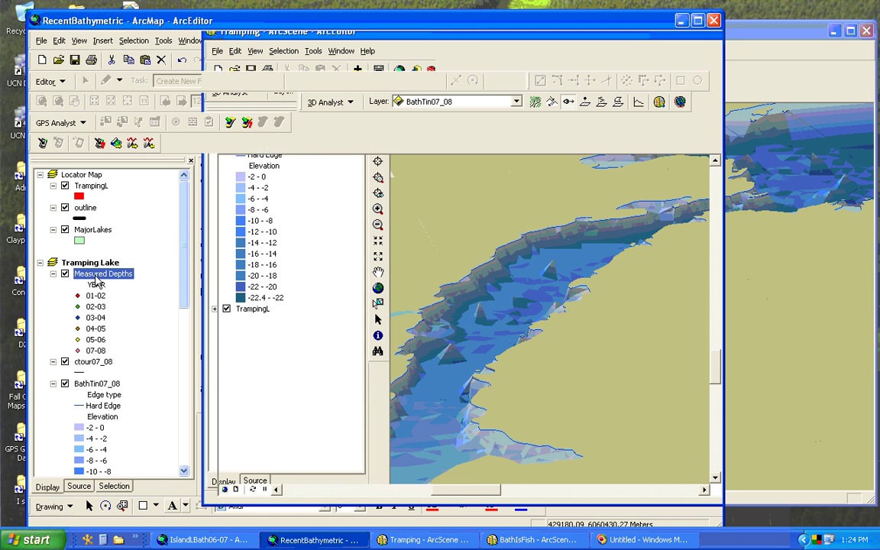
pyautogui.click(128, 10)
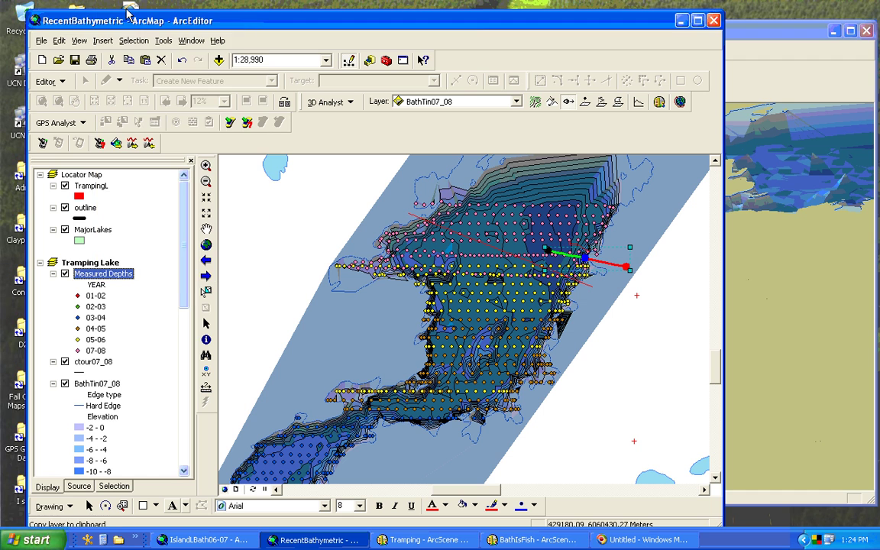
pyautogui.click(745, 29)
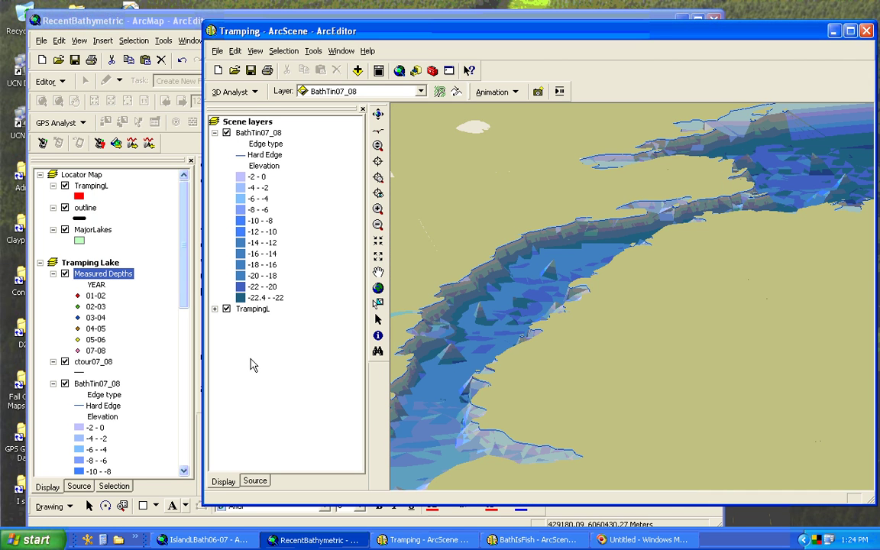
pyautogui.rightClick(244, 126)
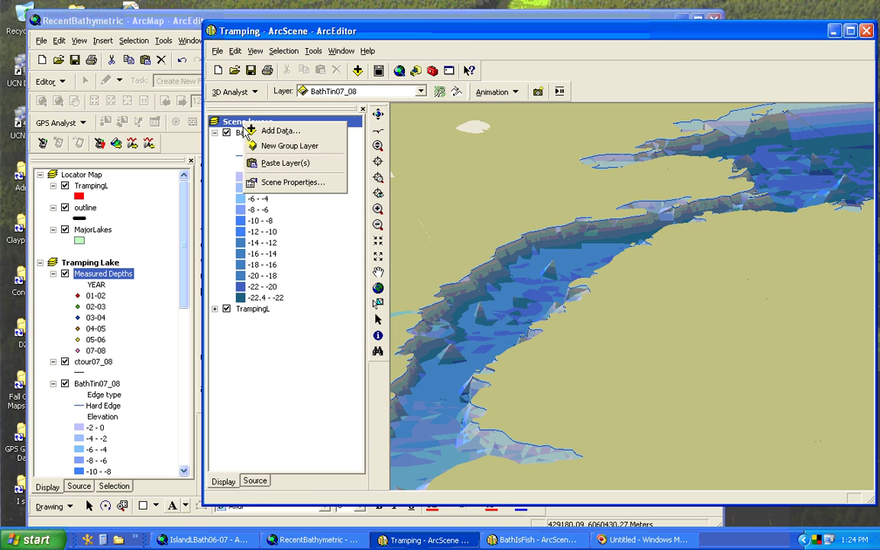
pyautogui.click(281, 164)
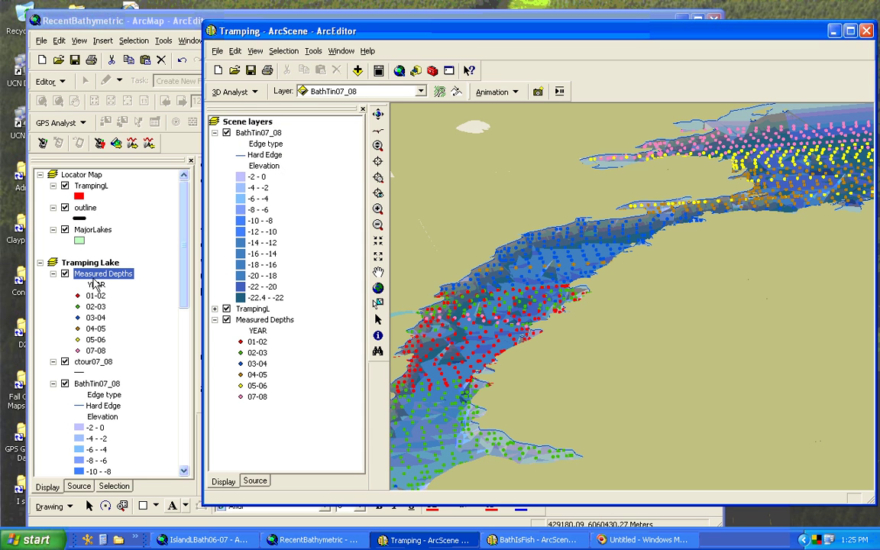
# Copy the ctour07_08 contour layer from ArcMap and paste it into the Tramping scene in ArcScene
pyautogui.click(90, 362)
pyautogui.rightClick(90, 361)
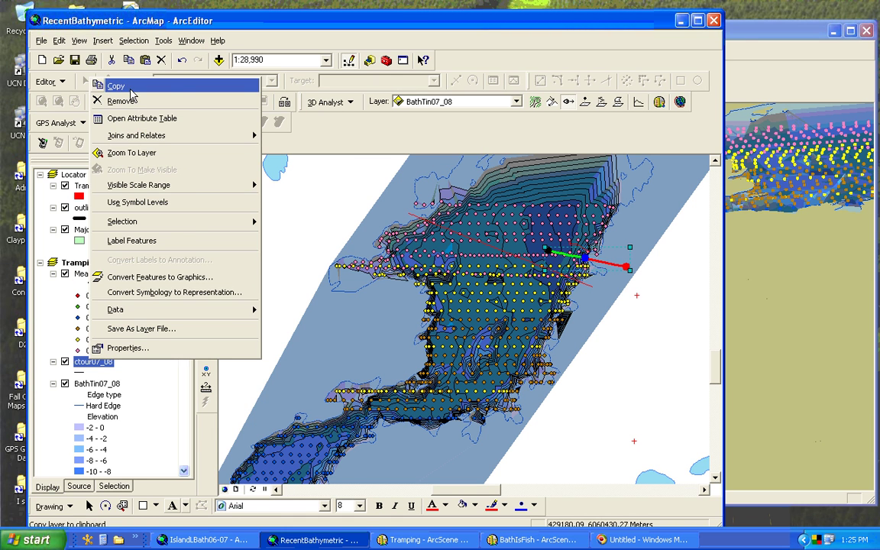
pyautogui.click(115, 85)
pyautogui.click(736, 36)
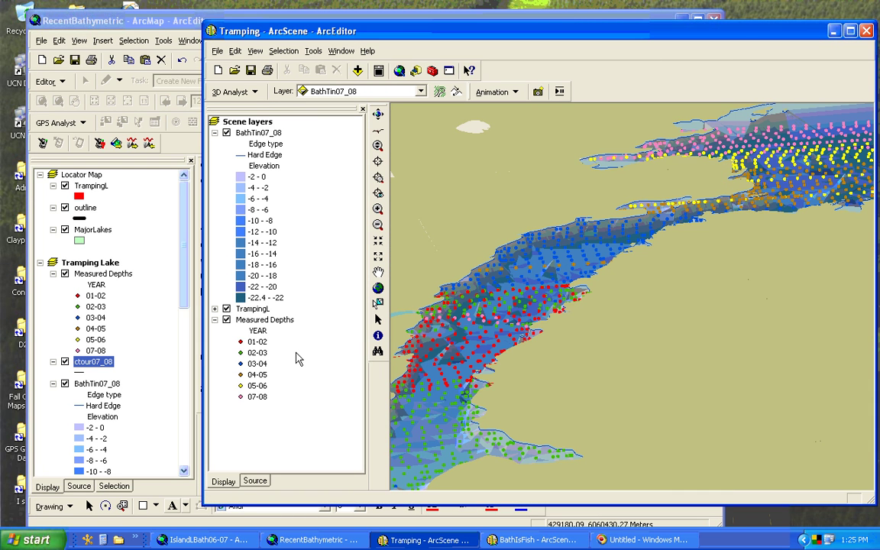
pyautogui.rightClick(262, 122)
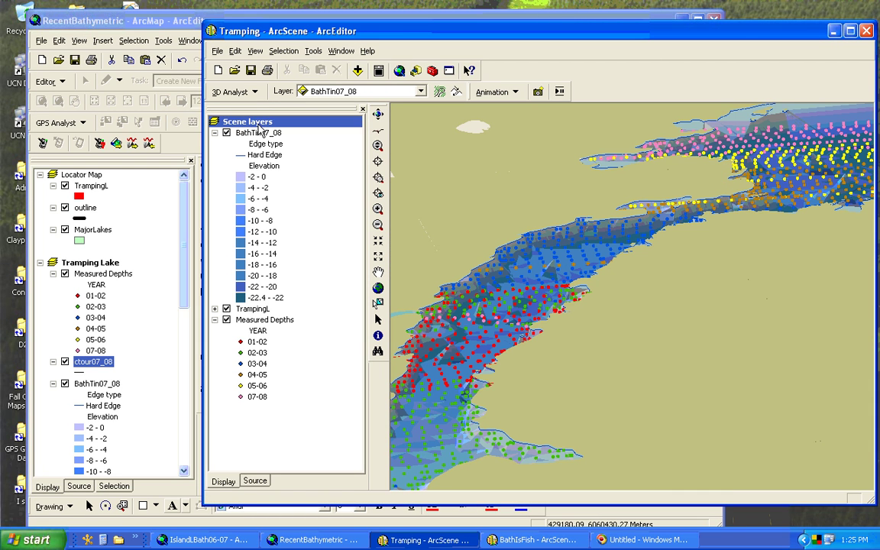
pyautogui.click(299, 166)
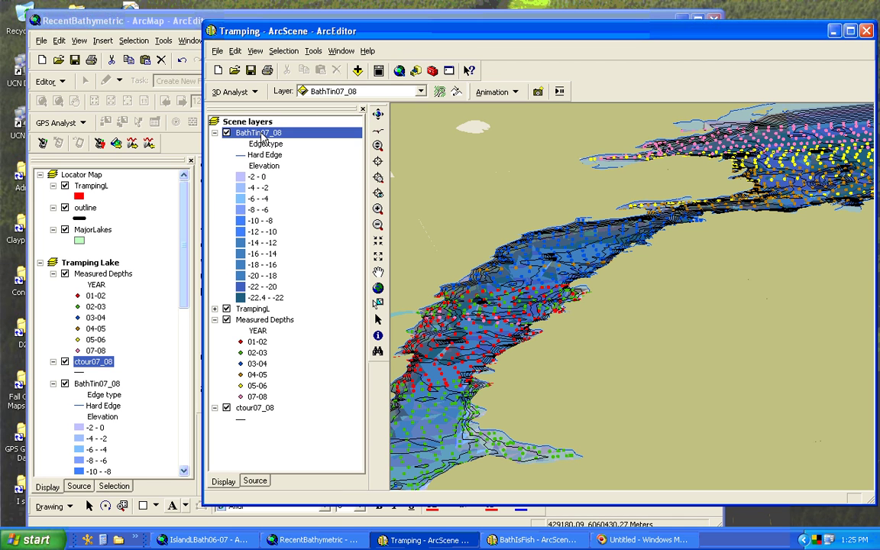
# Reorder the scene layers with BathTin07_08 below ctour07_08 and TrampingL last, and hide TrampingL
pyautogui.moveTo(280, 222); pyautogui.dragTo(269, 412)
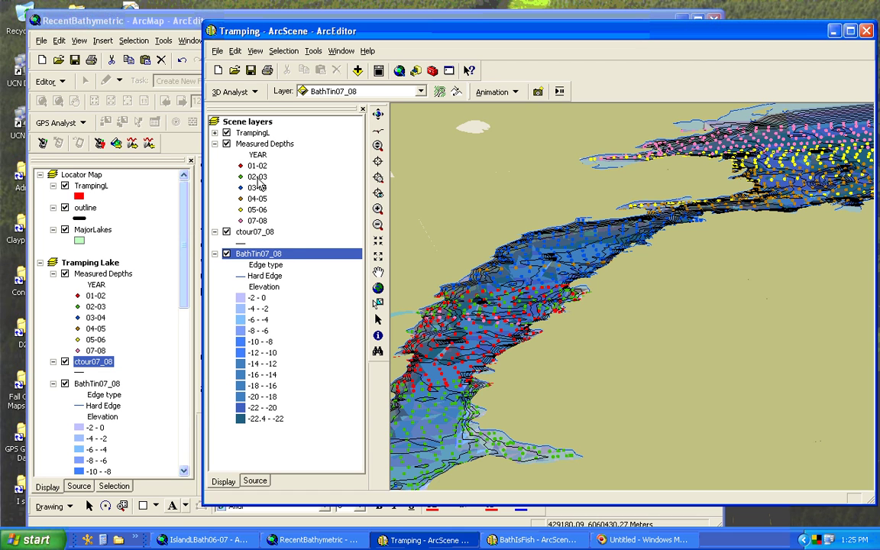
pyautogui.click(252, 135)
pyautogui.moveTo(252, 135); pyautogui.dragTo(267, 421)
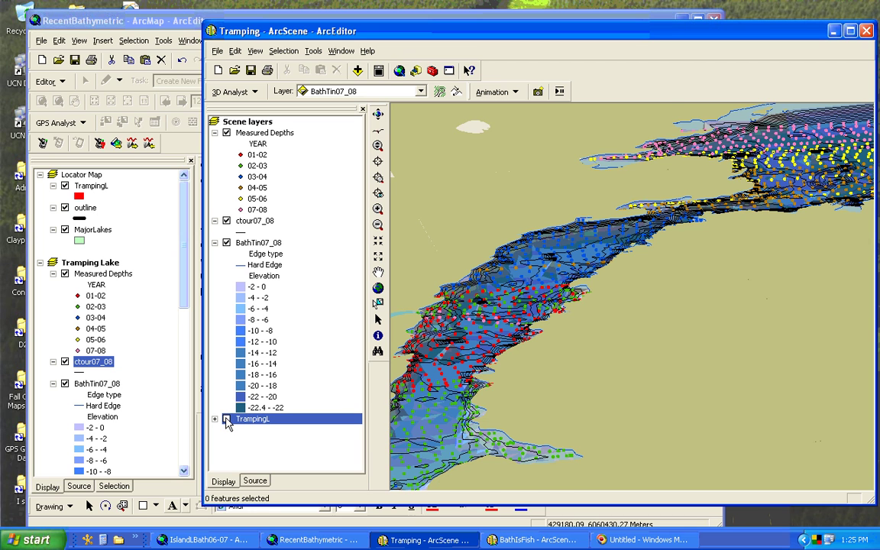
pyautogui.click(226, 419)
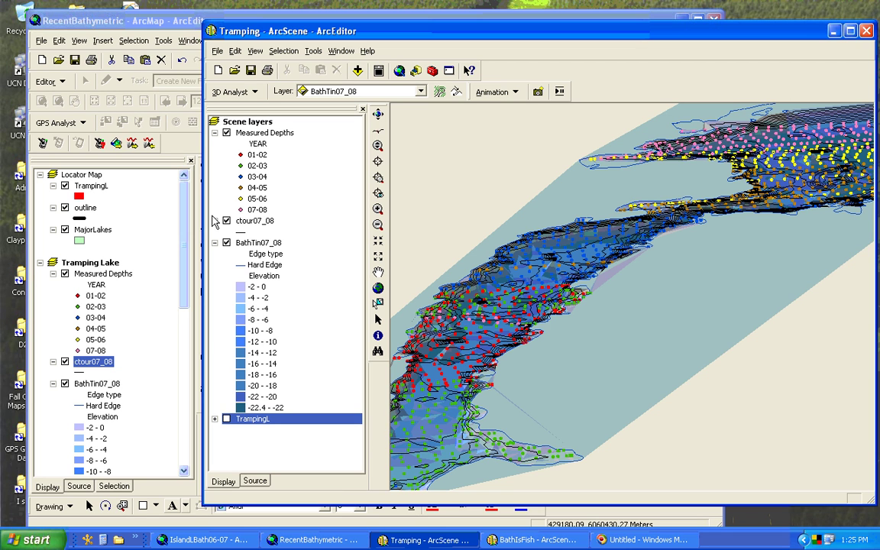
# Set the ctour07_08 layer's base heights to come from the surface, with an offset of 25
pyautogui.rightClick(254, 220)
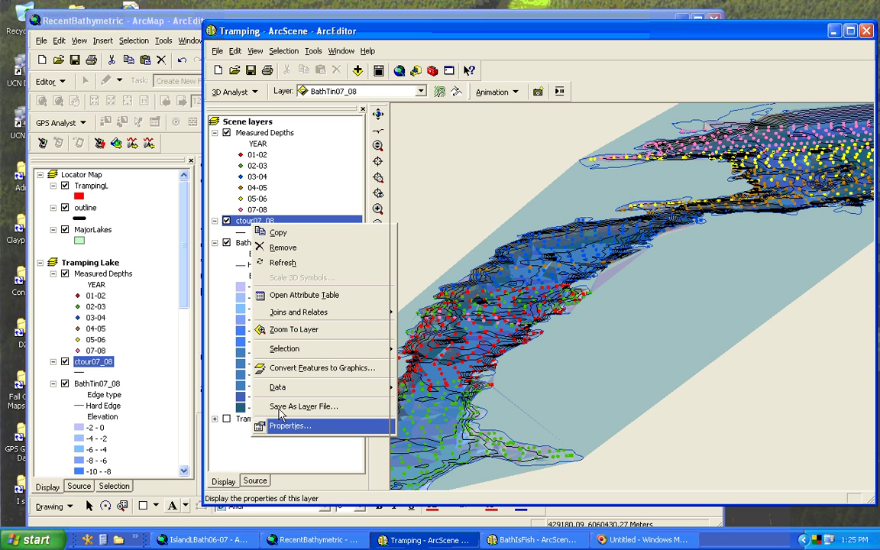
pyautogui.click(282, 422)
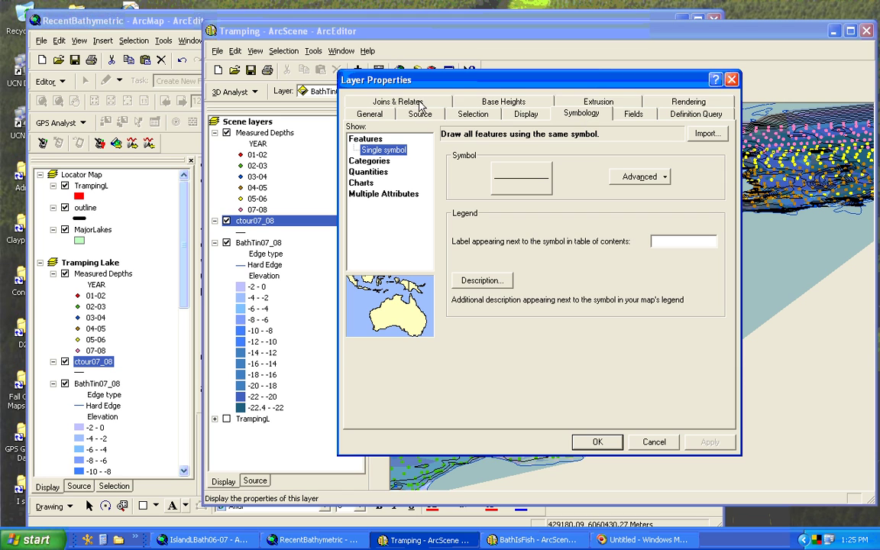
pyautogui.click(481, 102)
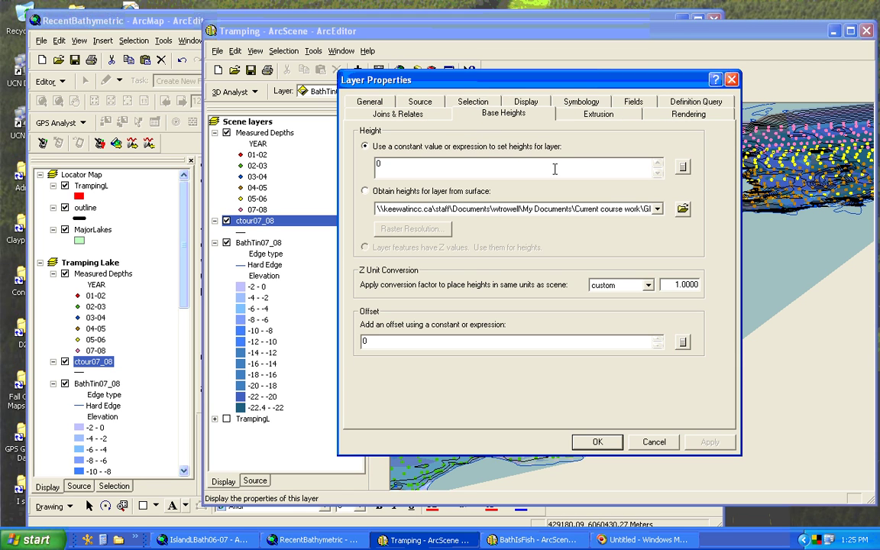
pyautogui.click(365, 192)
pyautogui.doubleClick(362, 341)
pyautogui.write('25')
pyautogui.click(596, 442)
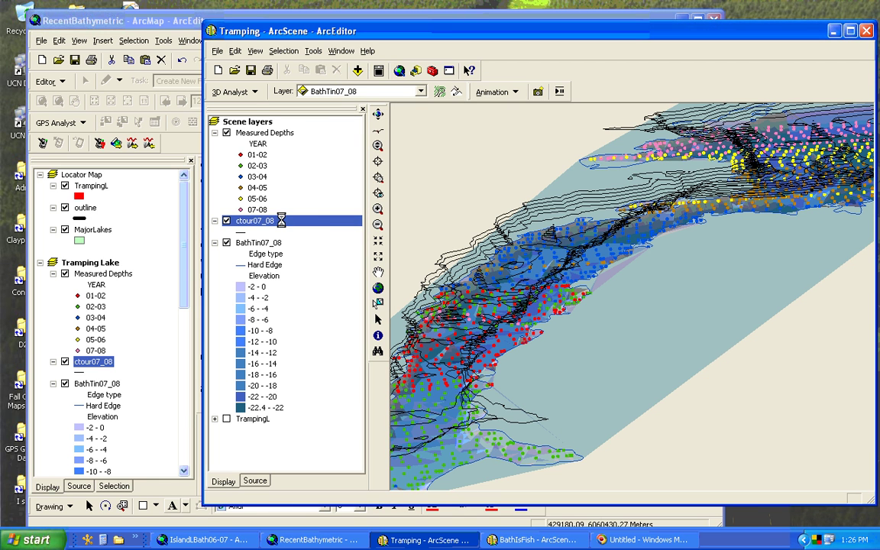
# Set the Measured Depths layer's base heights to come from the surface, with an offset that lifts the points above the contours
pyautogui.click(259, 134)
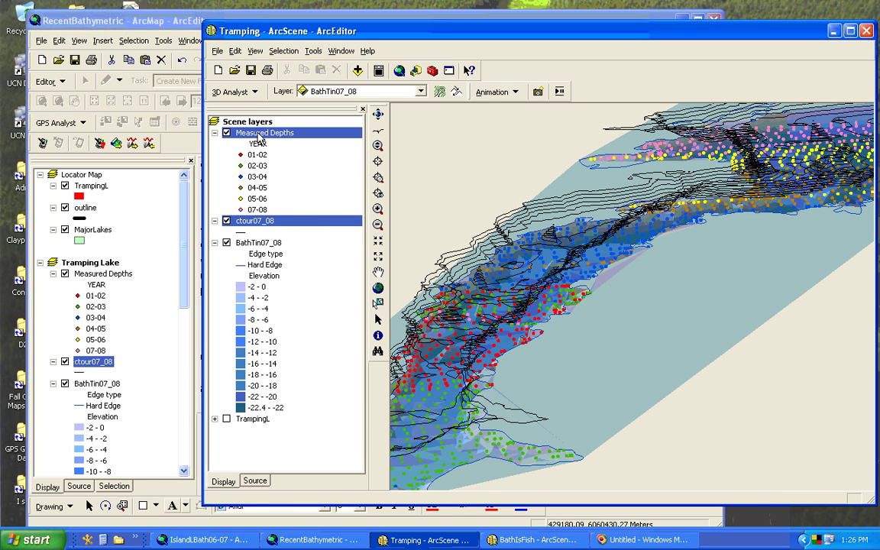
pyautogui.rightClick(259, 137)
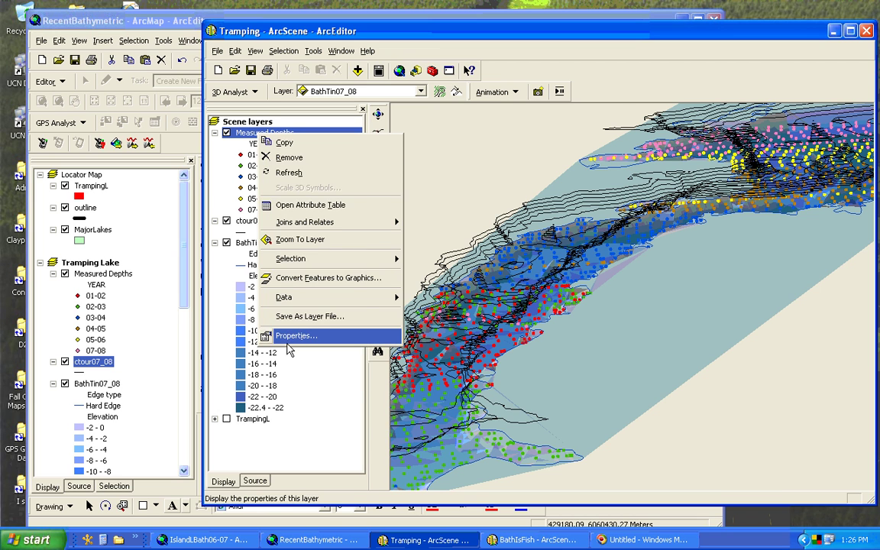
pyautogui.click(294, 336)
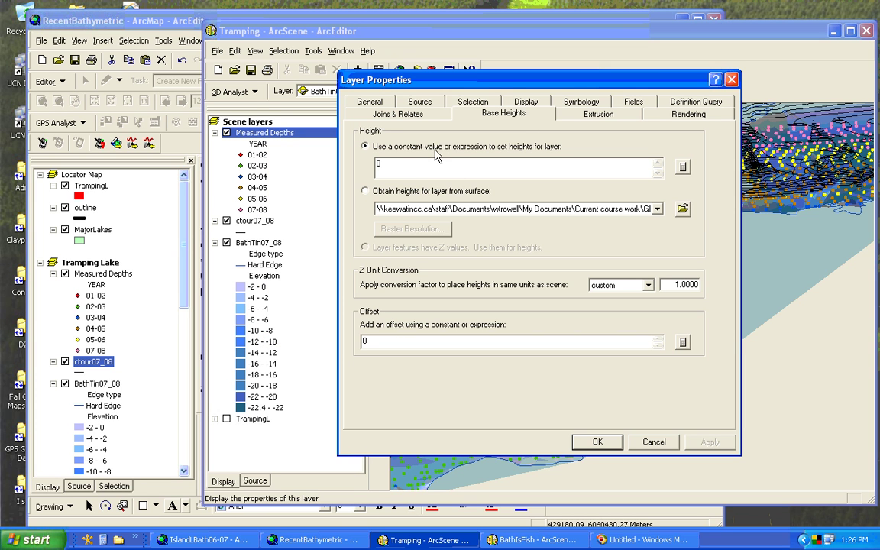
pyautogui.click(365, 192)
pyautogui.moveTo(373, 342); pyautogui.dragTo(352, 340)
pyautogui.write('5')
pyautogui.click(597, 443)
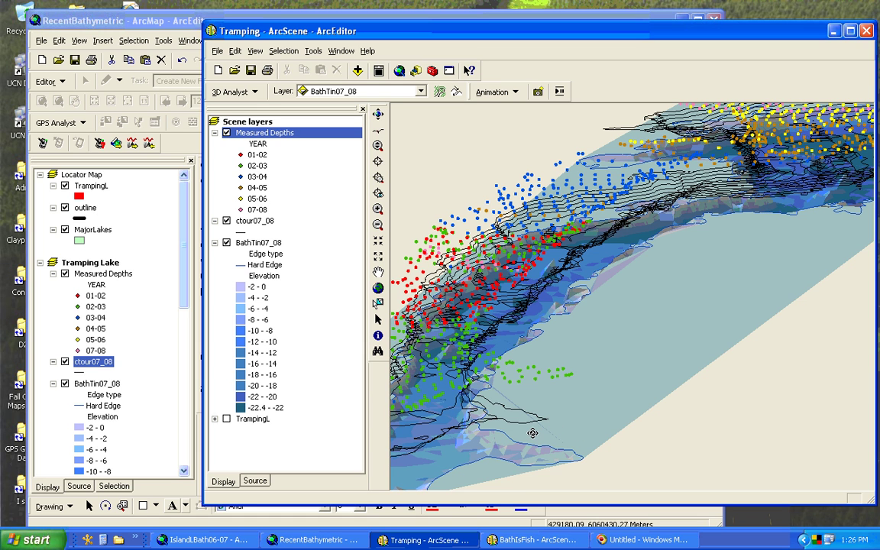
# Inspect the vertical separation of the measured depths, contours and TIN in the Tramping scene from a low side angle
pyautogui.moveTo(529, 420); pyautogui.dragTo(515, 389)
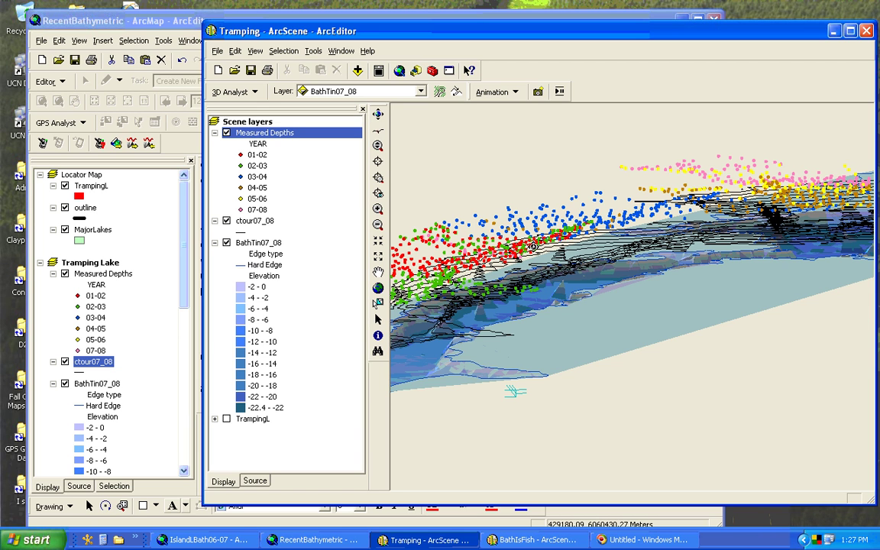
pyautogui.moveTo(533, 237)
pyautogui.mouseDown()
pyautogui.moveTo(533, 226)
pyautogui.moveTo(532, 244)
pyautogui.moveTo(533, 236)
pyautogui.mouseUp()
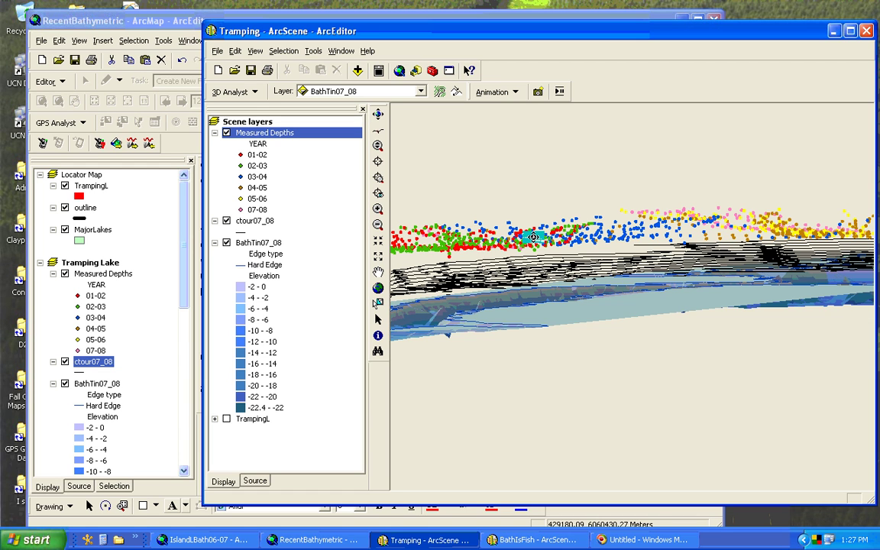
# Minimize the Tramping and RecentBathymetric windows, switch to the IslandLBath06-07 map in ArcMap and zoom in on Island Lake
pyautogui.click(834, 31)
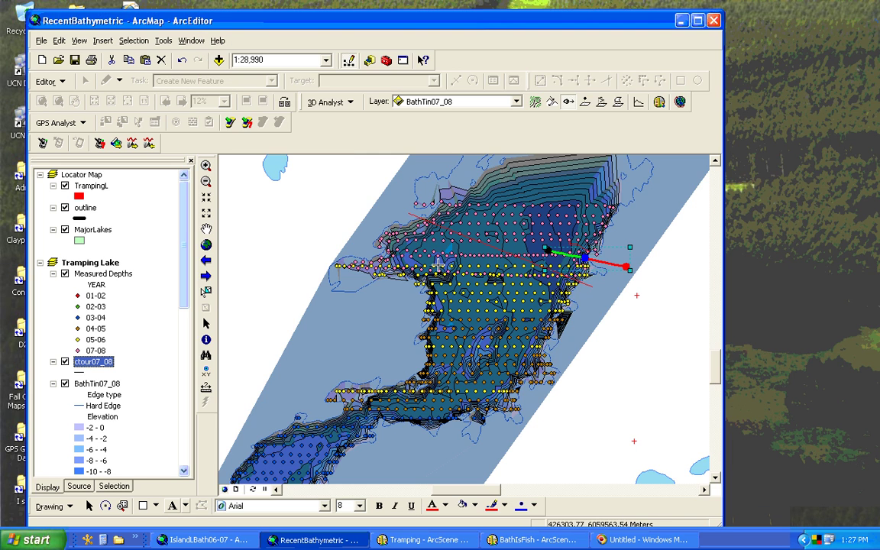
pyautogui.click(681, 21)
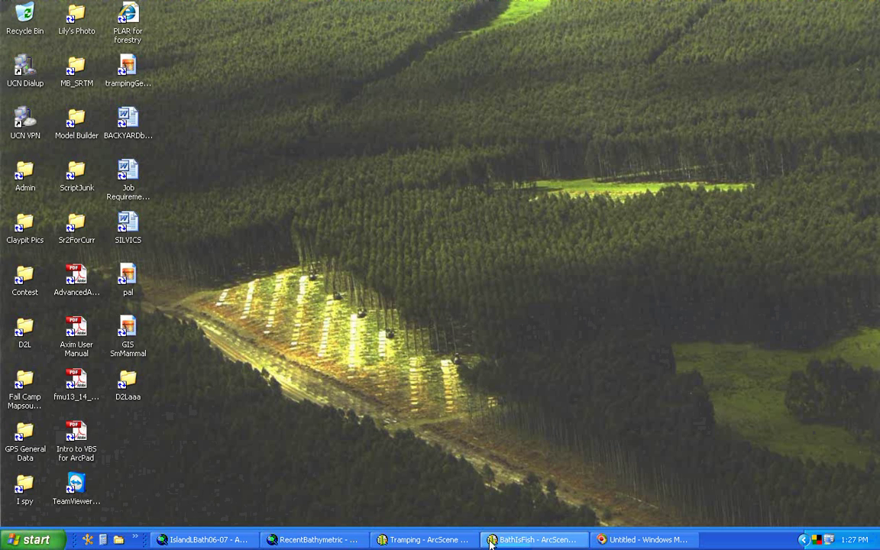
pyautogui.click(193, 540)
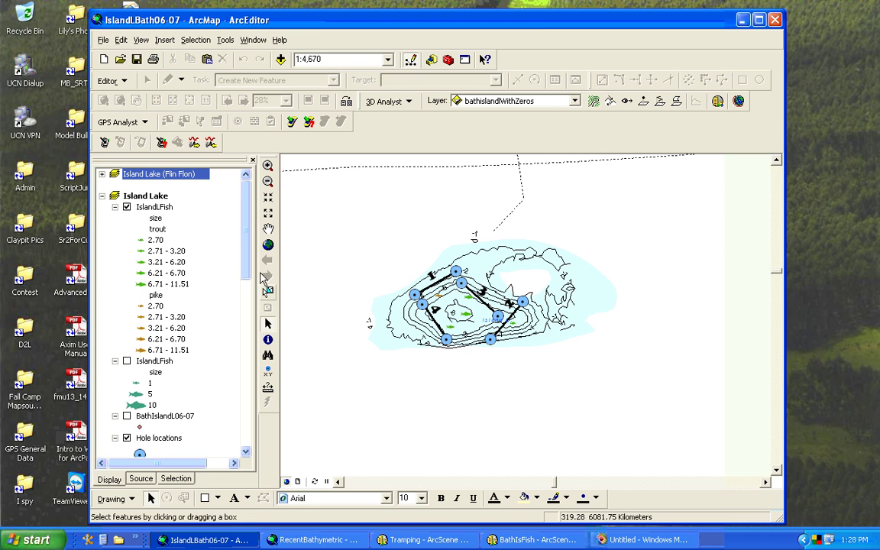
pyautogui.click(267, 165)
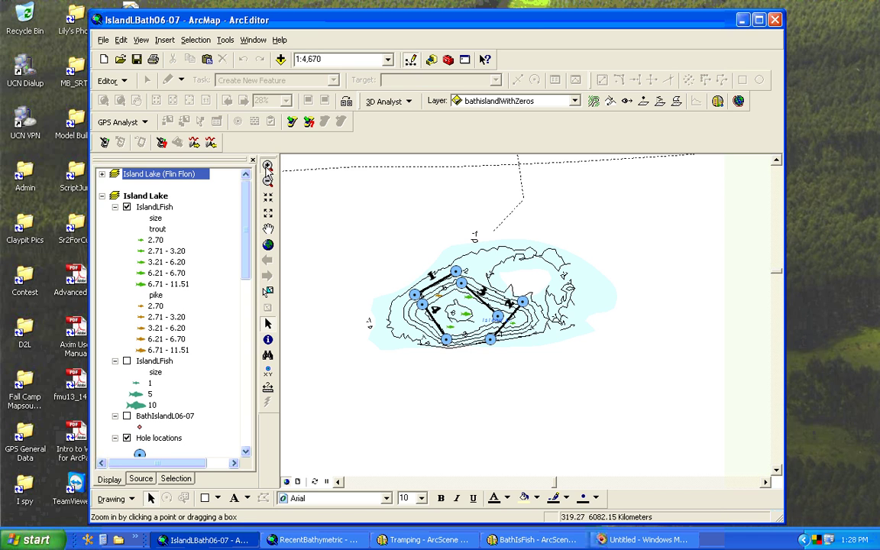
pyautogui.moveTo(623, 236); pyautogui.dragTo(359, 389)
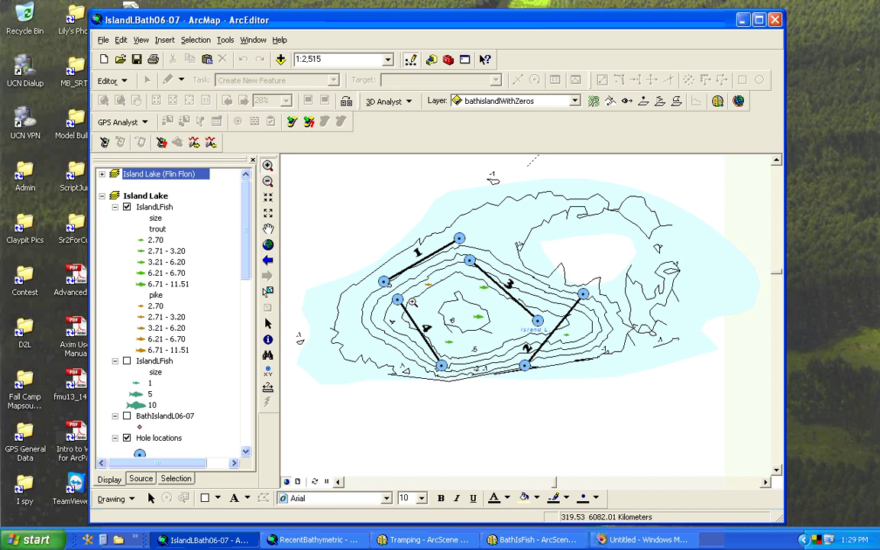
# Switch to the BathIsFish scene in ArcScene and view the Island Lake nets, holes and fish from low and higher tilts
pyautogui.click(522, 541)
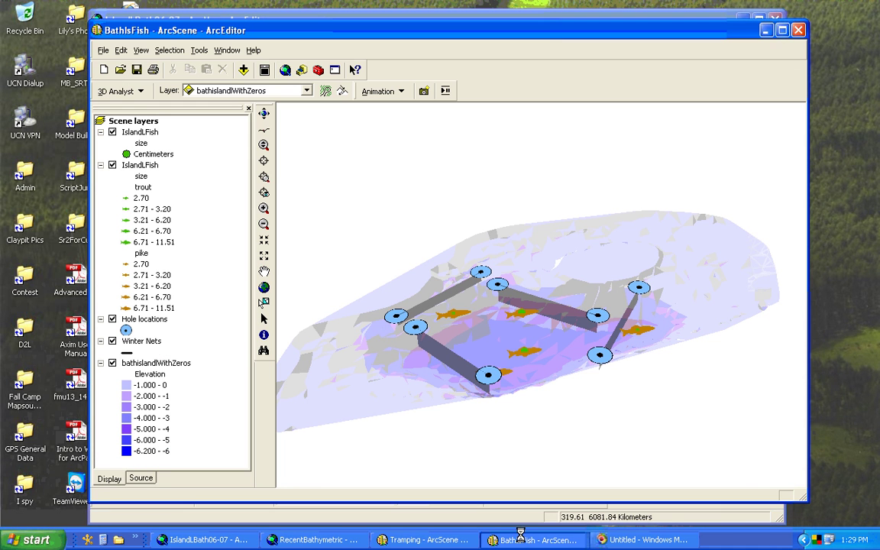
pyautogui.moveTo(544, 417); pyautogui.dragTo(526, 379)
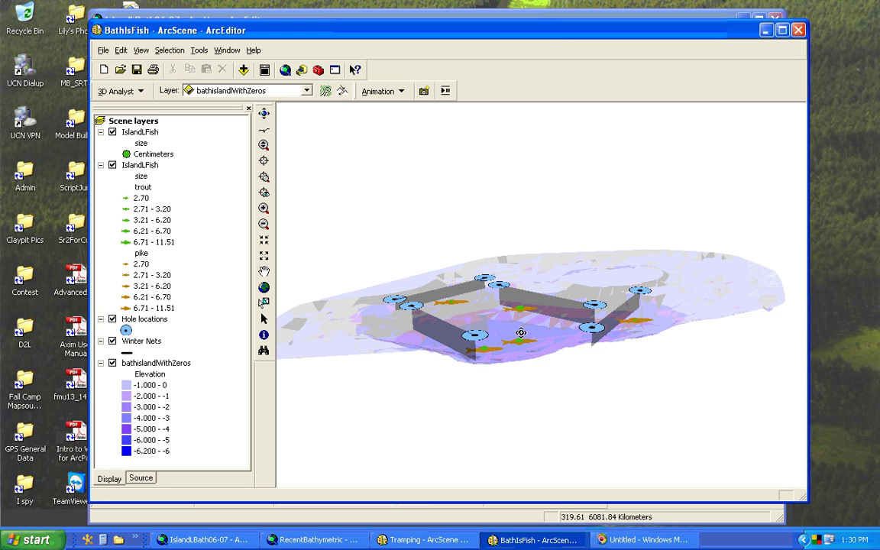
pyautogui.moveTo(520, 333); pyautogui.dragTo(504, 365)
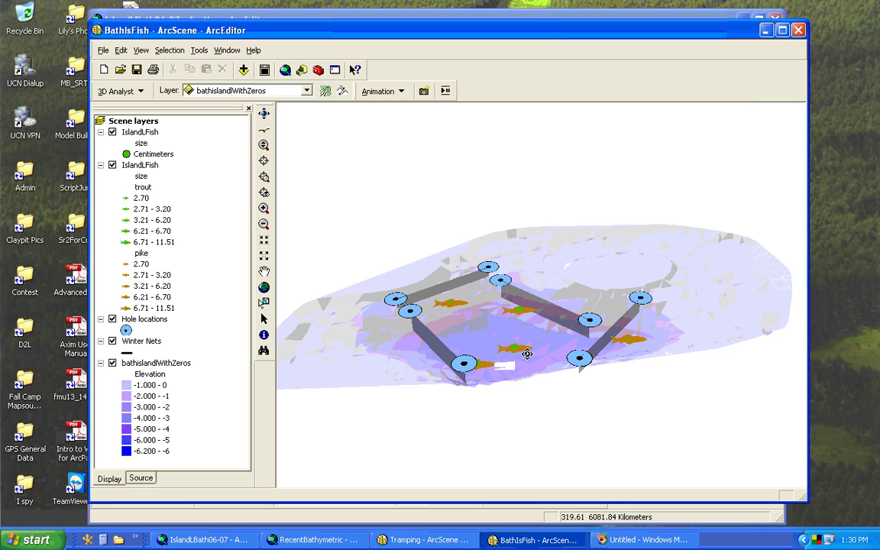
pyautogui.moveTo(531, 358)
pyautogui.mouseDown()
pyautogui.moveTo(528, 275)
pyautogui.moveTo(527, 369)
pyautogui.moveTo(526, 359)
pyautogui.mouseUp()
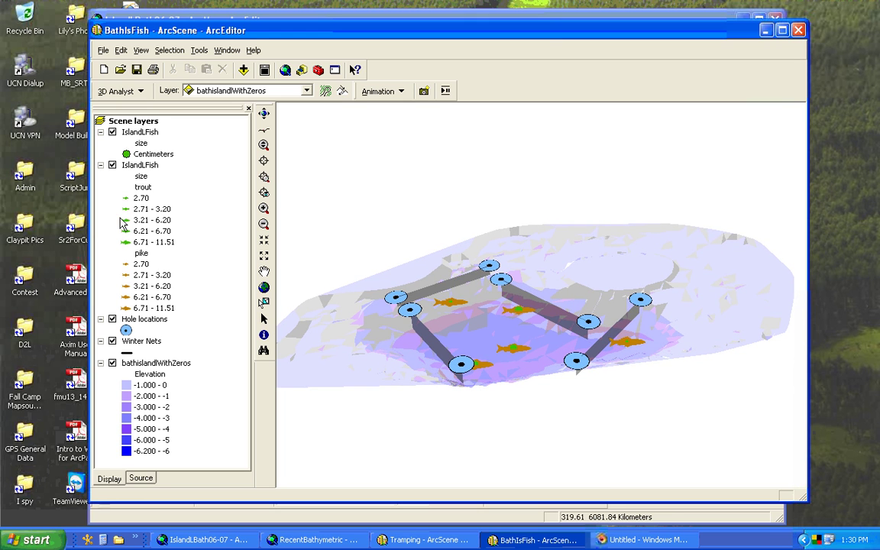
# Hide the IslandLFish layer with trout and pike symbols, inspect the fish size points in 3D, and show the layer again
pyautogui.click(112, 165)
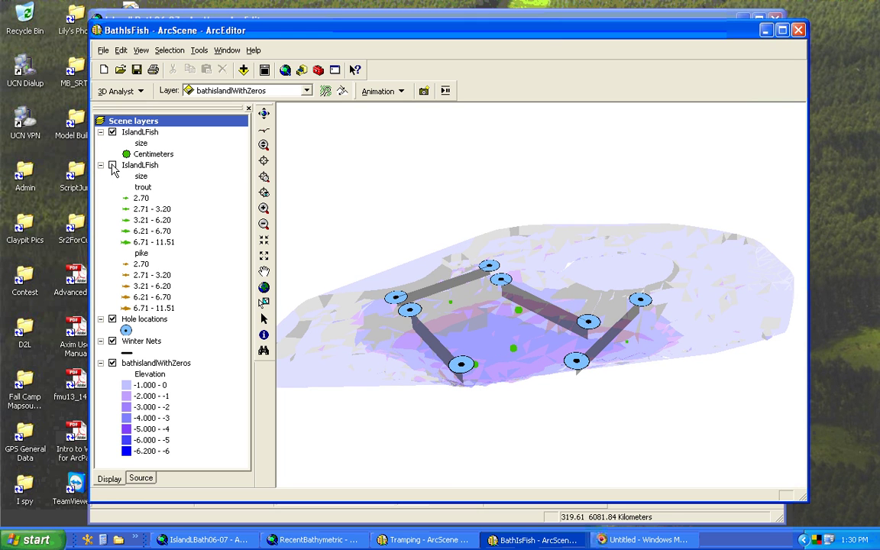
pyautogui.moveTo(510, 365); pyautogui.dragTo(443, 296)
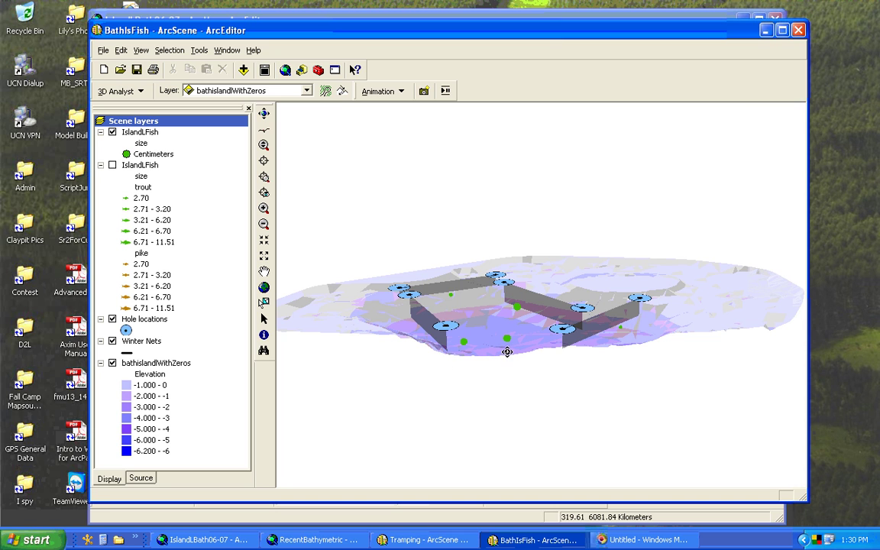
pyautogui.click(112, 165)
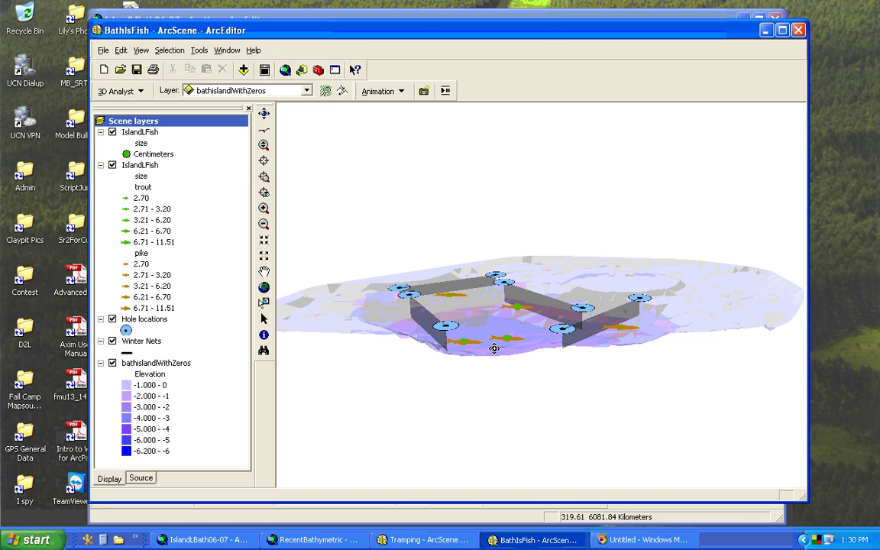
# Examine how the winter nets and fish sit above the bathislandWithZeros lake bed by orbiting around the scene
pyautogui.moveTo(445, 313); pyautogui.dragTo(515, 357)
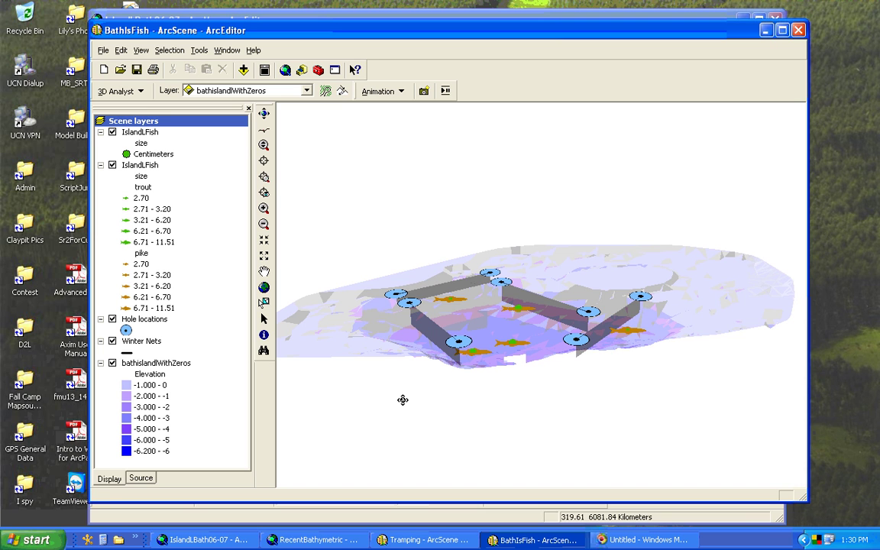
pyautogui.moveTo(501, 358)
pyautogui.mouseDown()
pyautogui.moveTo(500, 294)
pyautogui.moveTo(507, 353)
pyautogui.mouseUp()
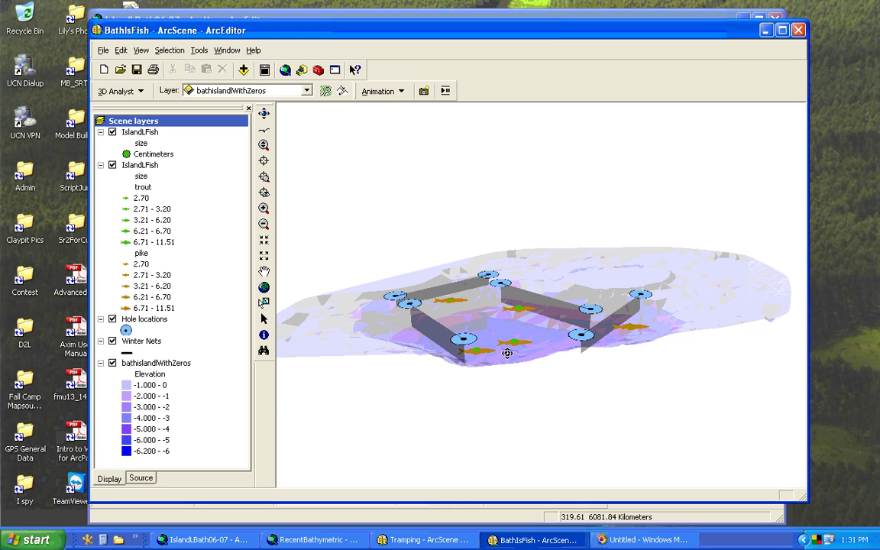
pyautogui.moveTo(507, 353); pyautogui.dragTo(485, 359)
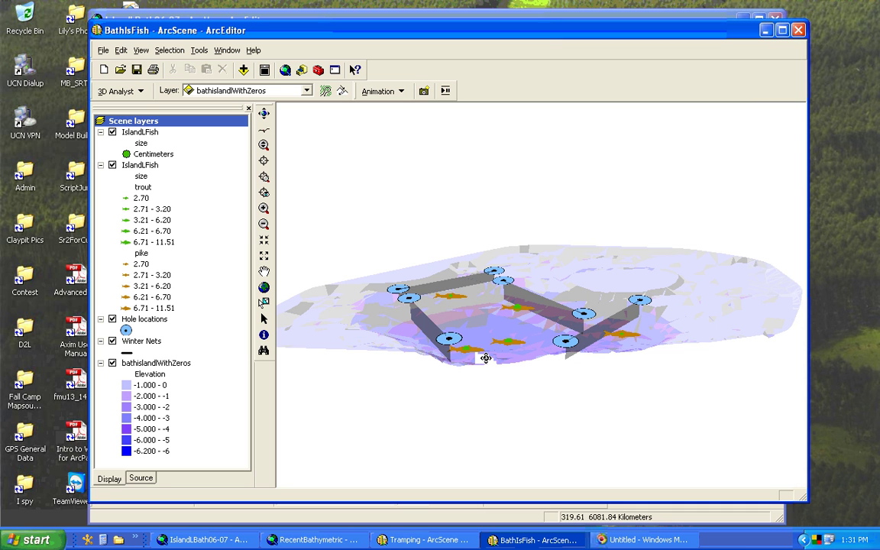
pyautogui.moveTo(486, 359); pyautogui.dragTo(563, 325)
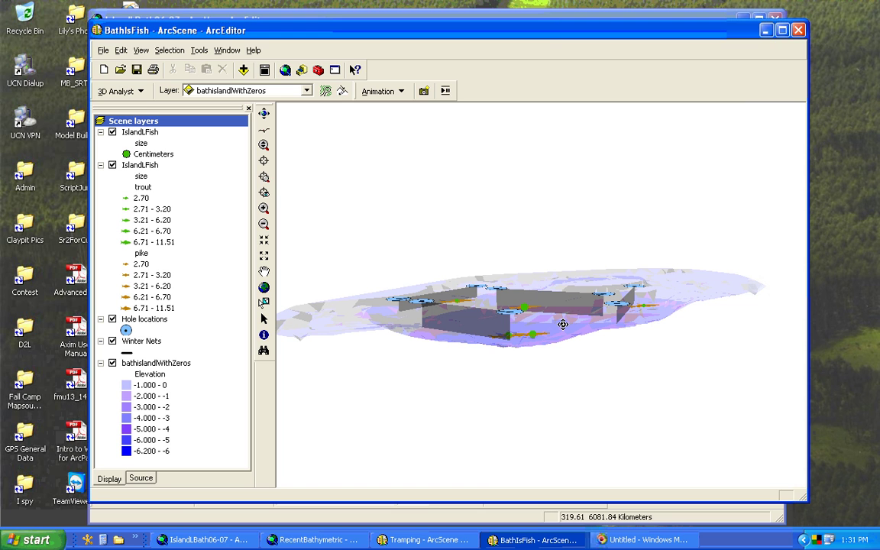
pyautogui.moveTo(565, 326); pyautogui.dragTo(578, 349)
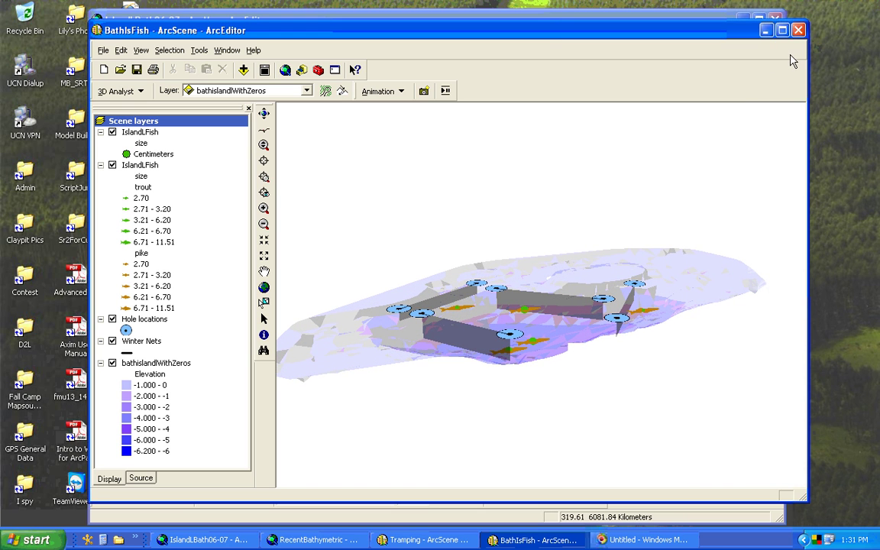